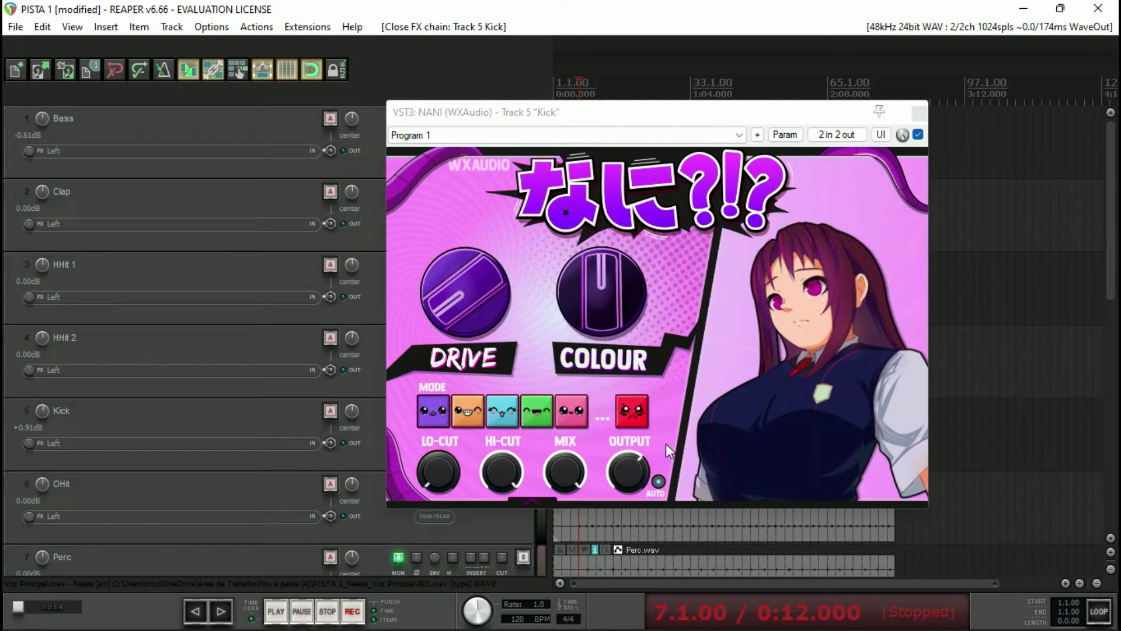
# Step: Close the Kick track's NANI plugin window and play back the full mix from measure 7
pyautogui.click(921, 113)
pyautogui.click(921, 113)
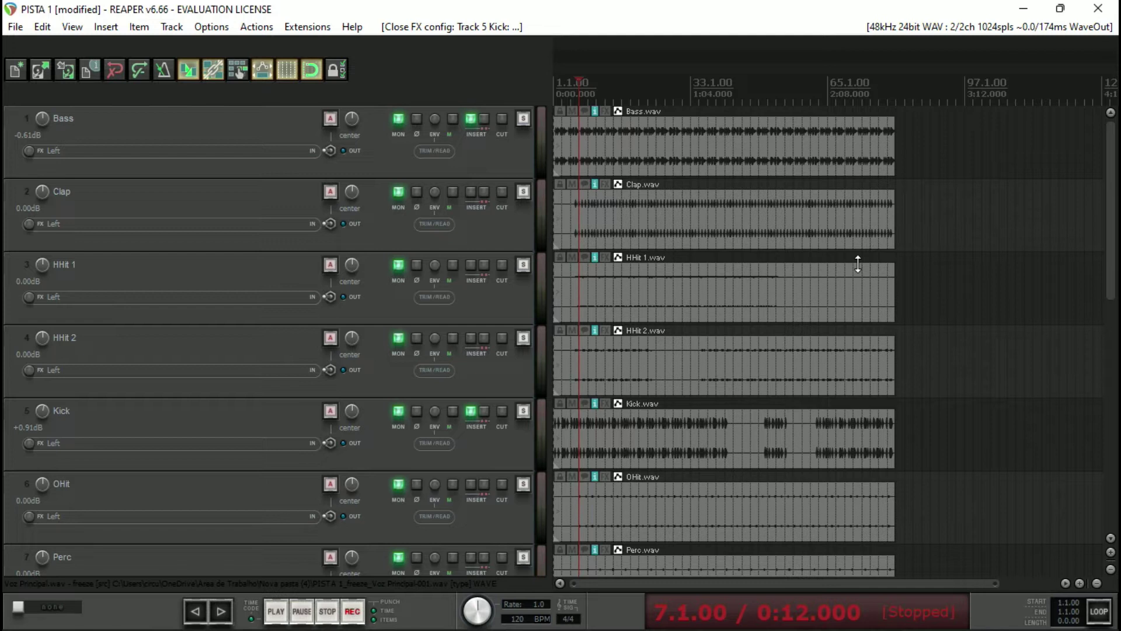
pyautogui.press('space')
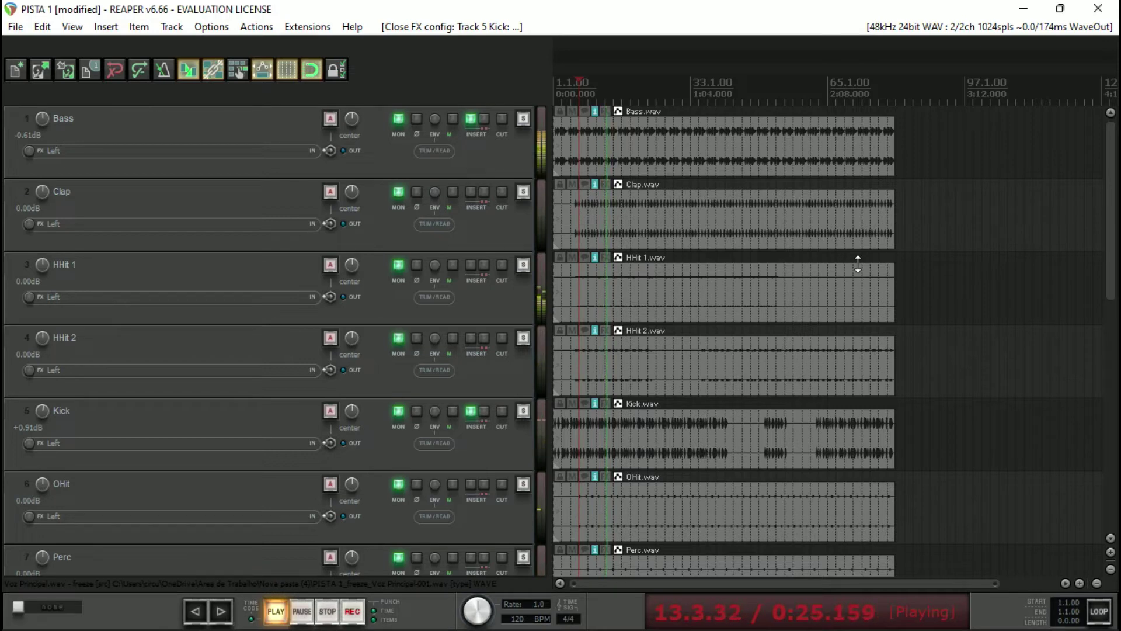
pyautogui.press('space')
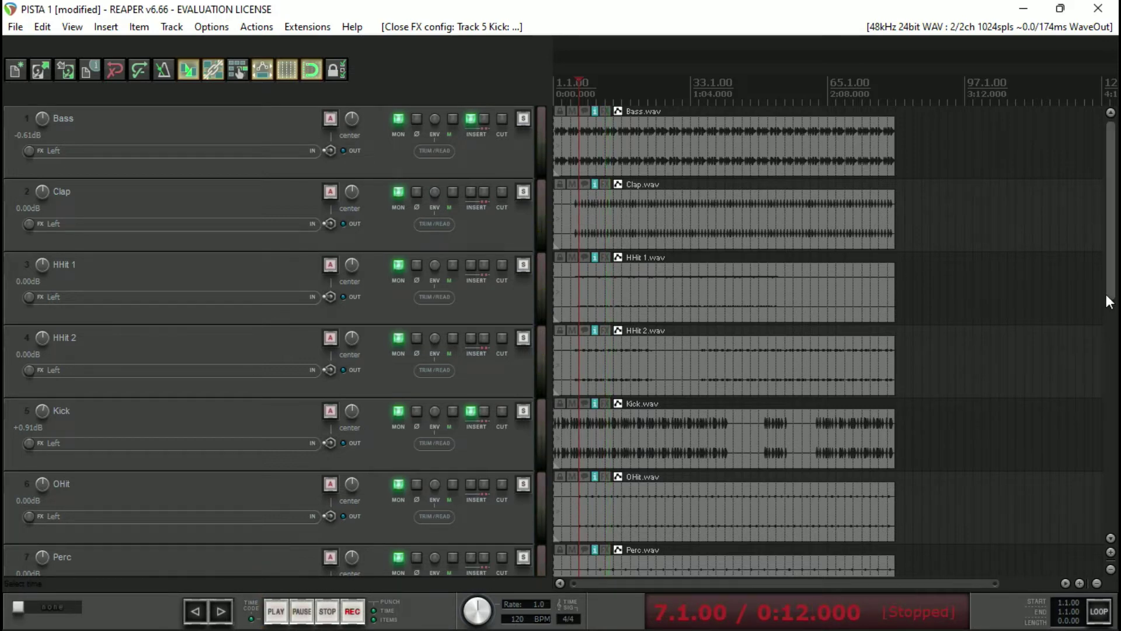
# Step: Place the edit cursor at 5.1.00 on the timeline
pyautogui.moveTo(1107, 292); pyautogui.dragTo(1115, 390)
pyautogui.scroll(-5, 581, 499)
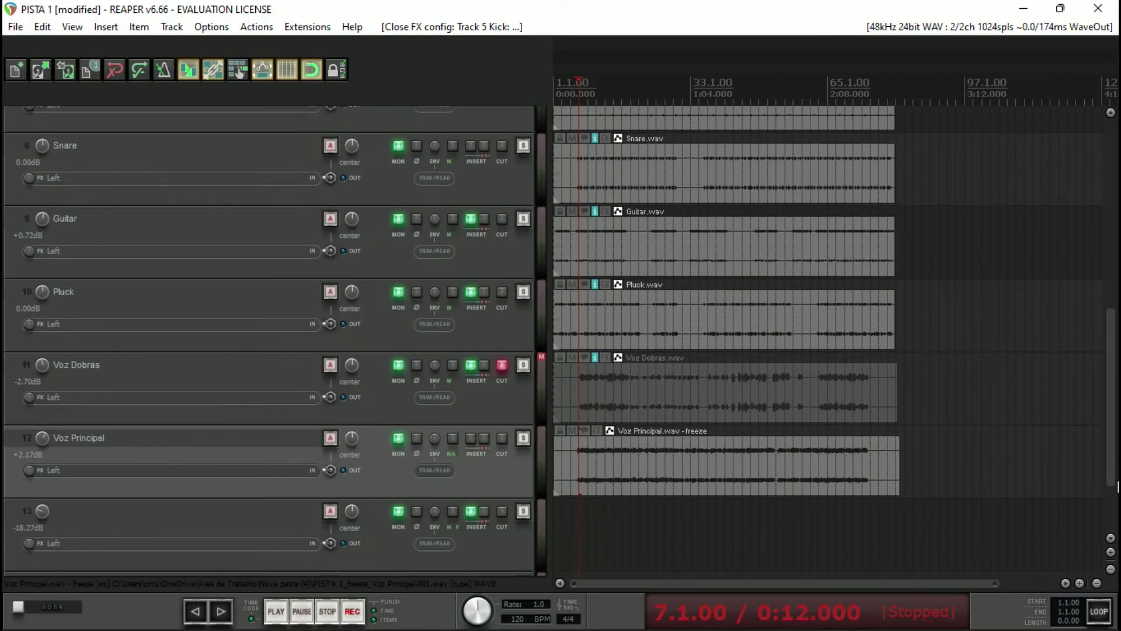
pyautogui.click(574, 486)
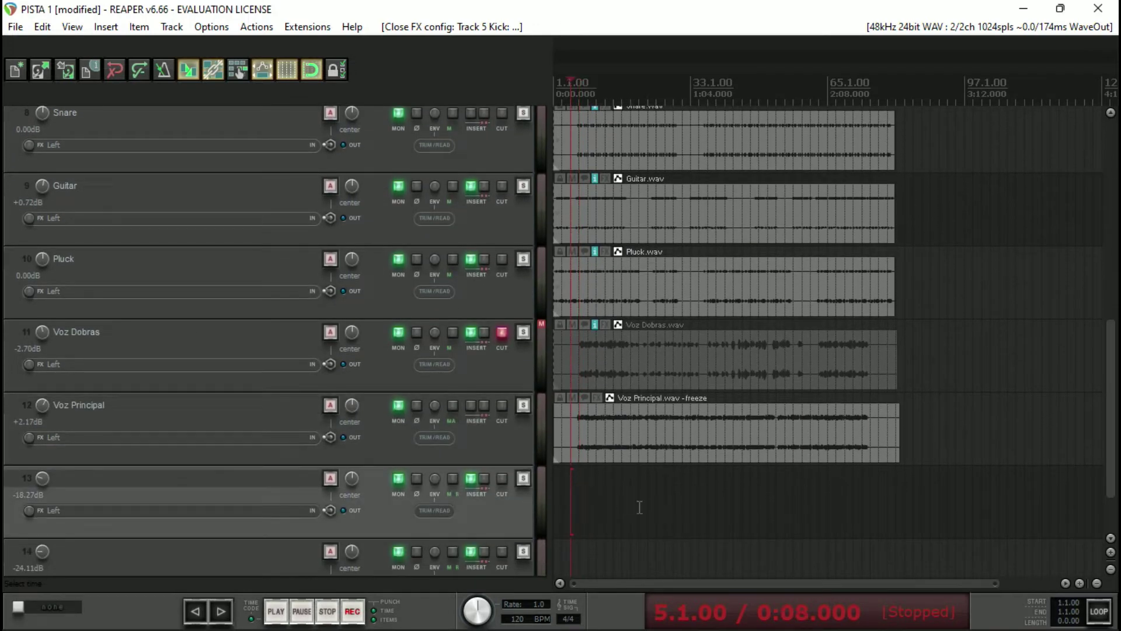
pyautogui.scroll(8, 1096, 380)
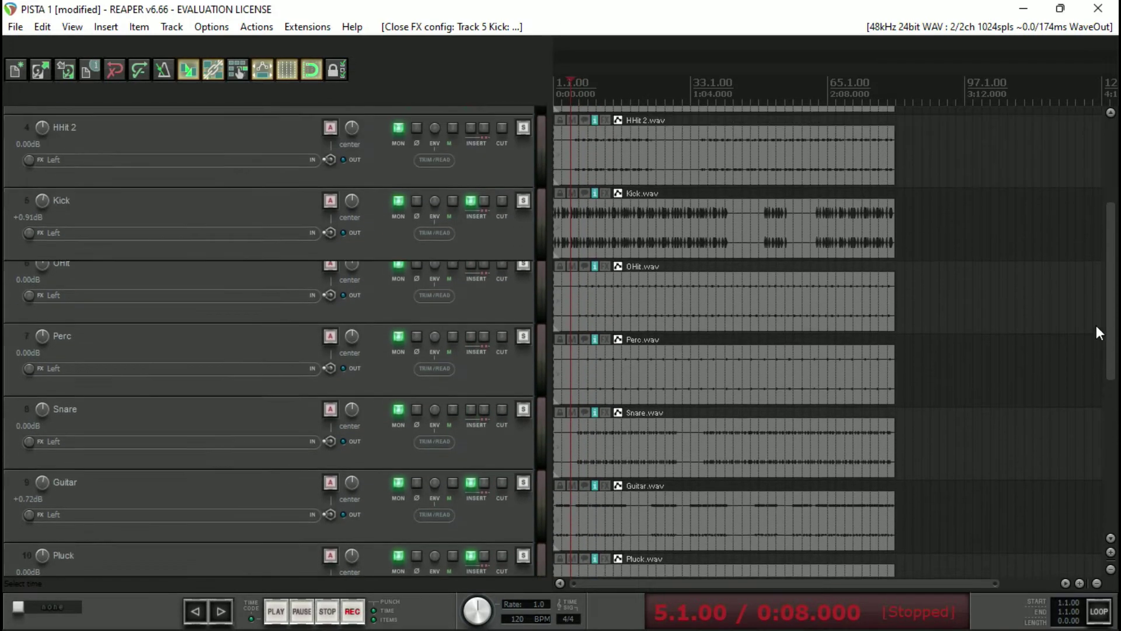
# Step: Solo the Kick track and raise its NANI plugin's Colour to maximum and Drive to about three quarters
pyautogui.click(523, 340)
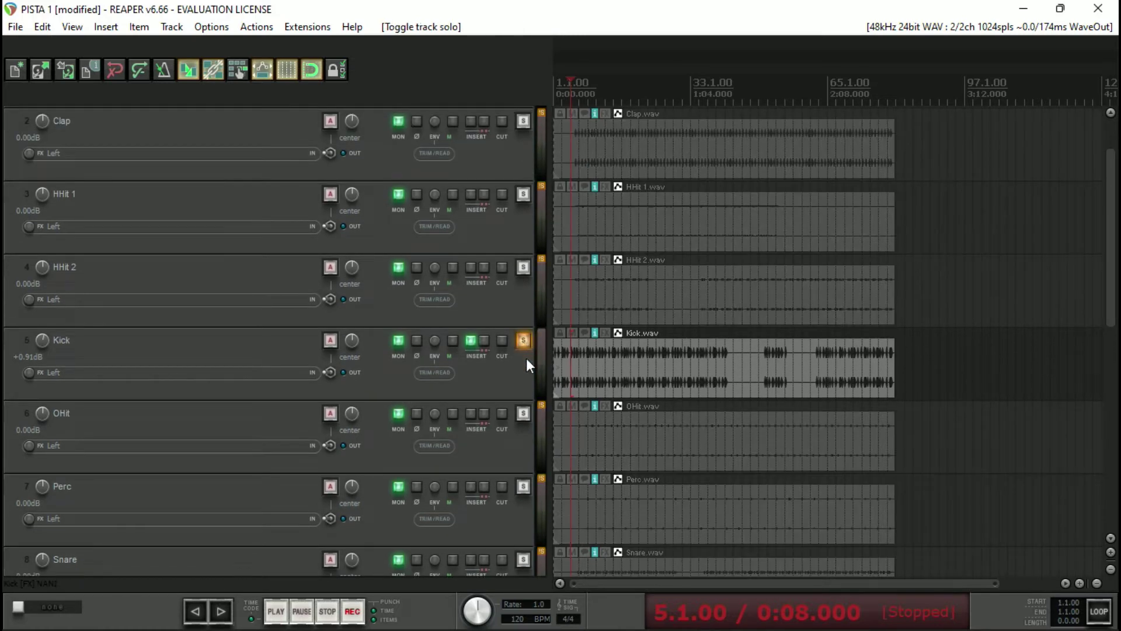
pyautogui.click(471, 339)
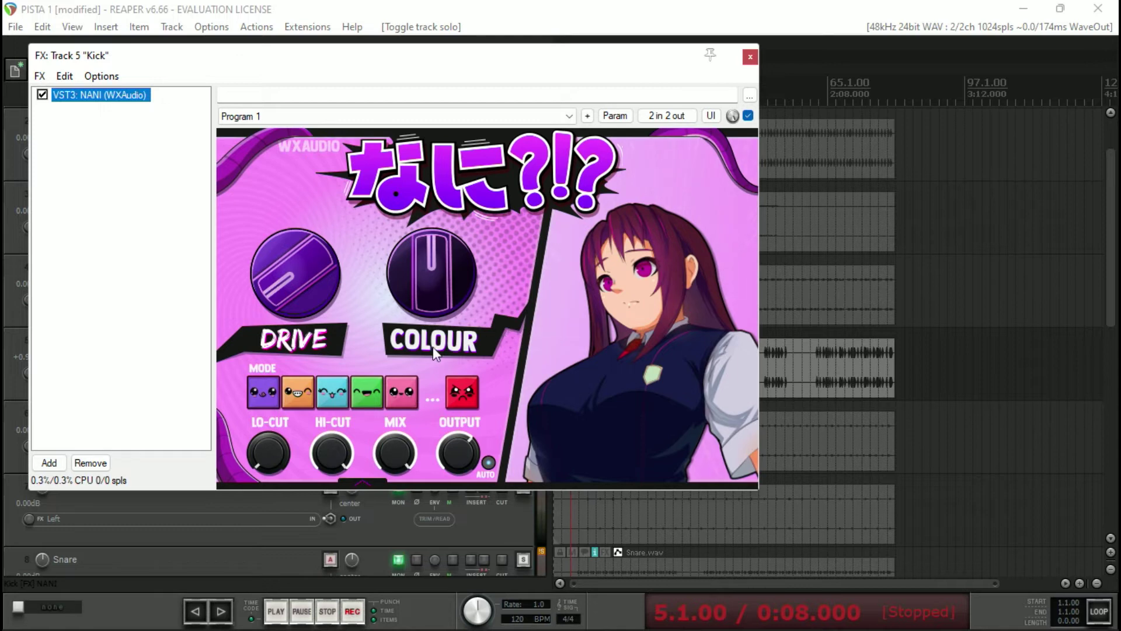
pyautogui.moveTo(437, 309); pyautogui.dragTo(503, 222)
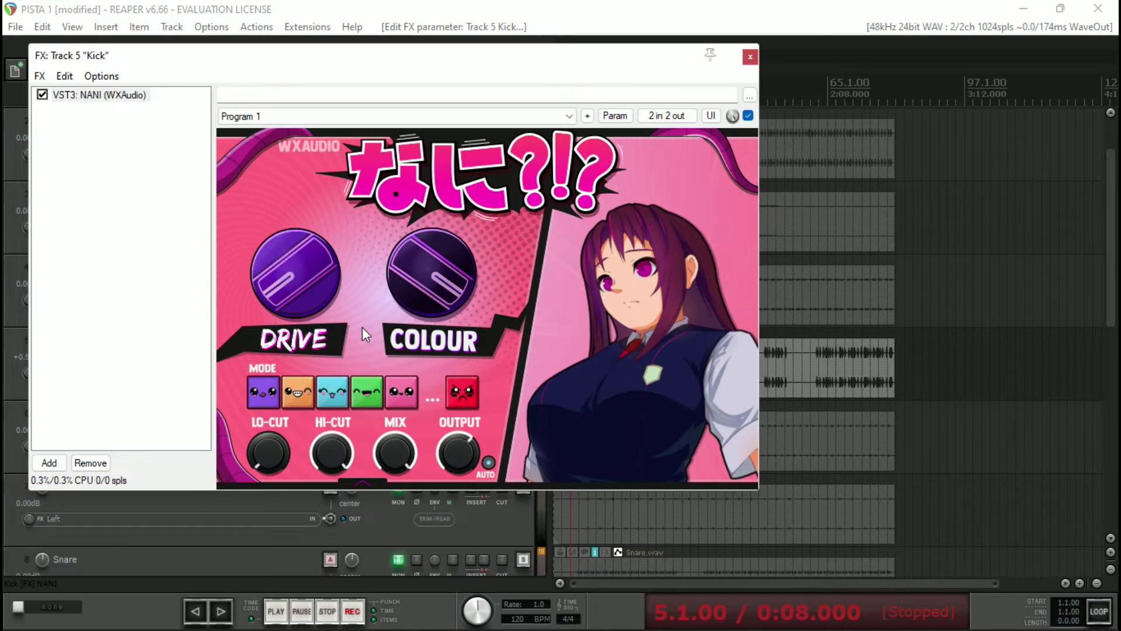
pyautogui.moveTo(317, 261); pyautogui.dragTo(341, 153)
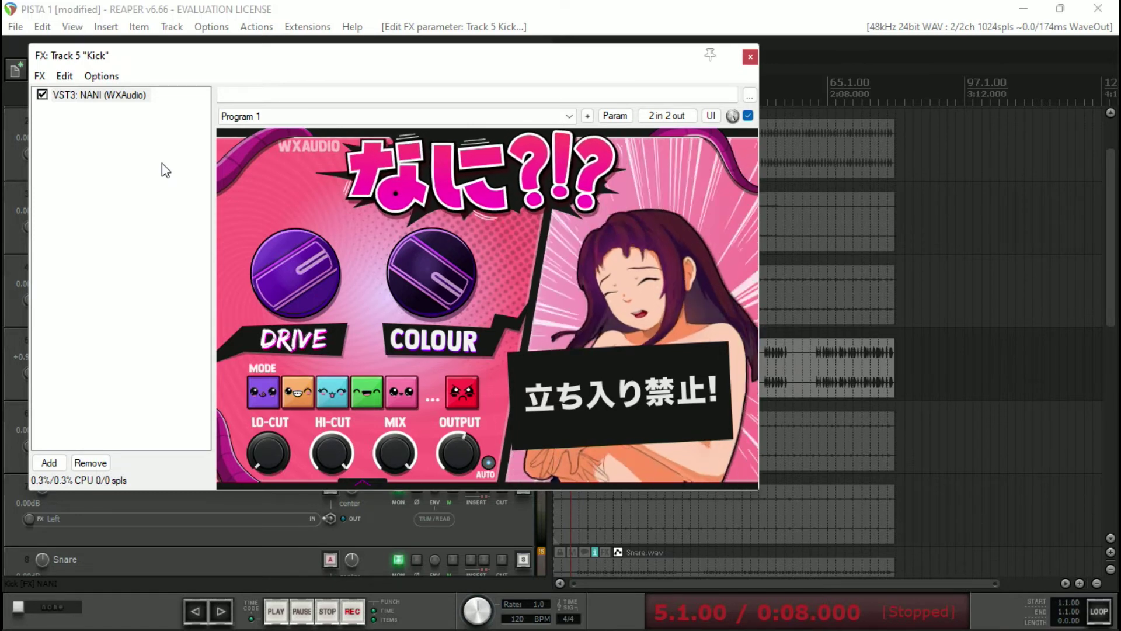
# Step: Play the soloed Kick track while toggling NANI's bypass to compare the processed and dry sound
pyautogui.click(42, 95)
pyautogui.click(43, 97)
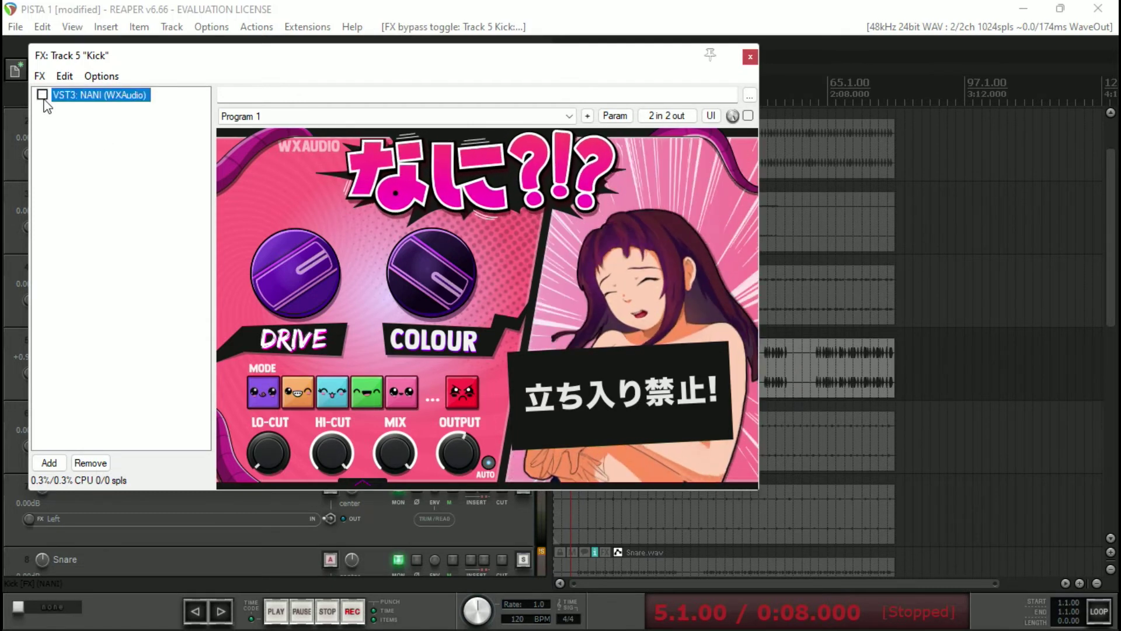
pyautogui.press('space')
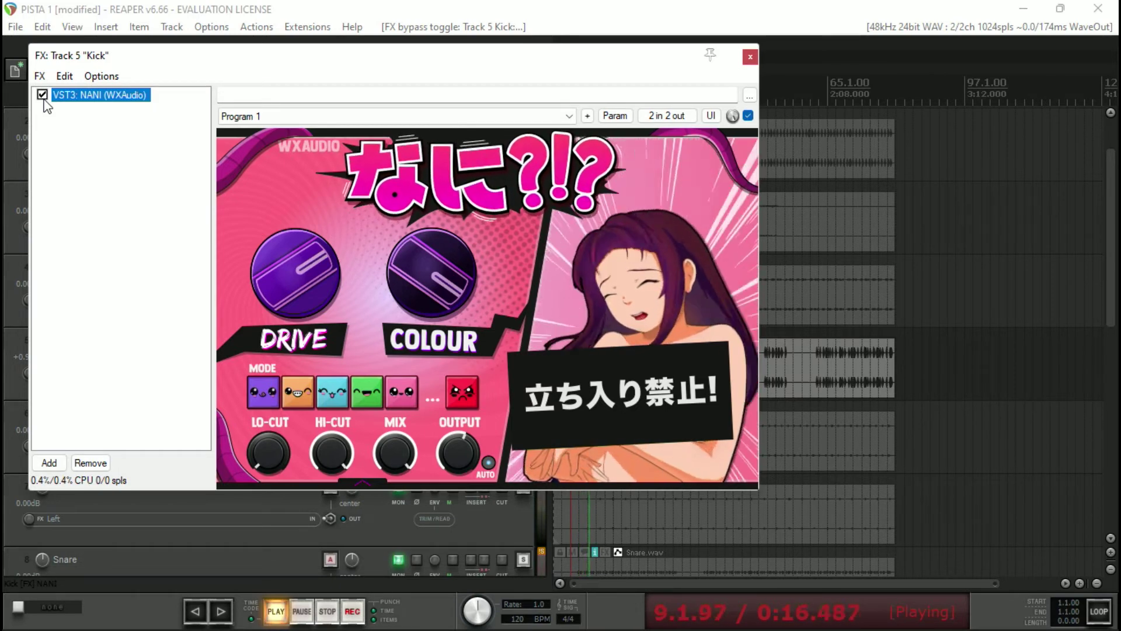
pyautogui.click(43, 99)
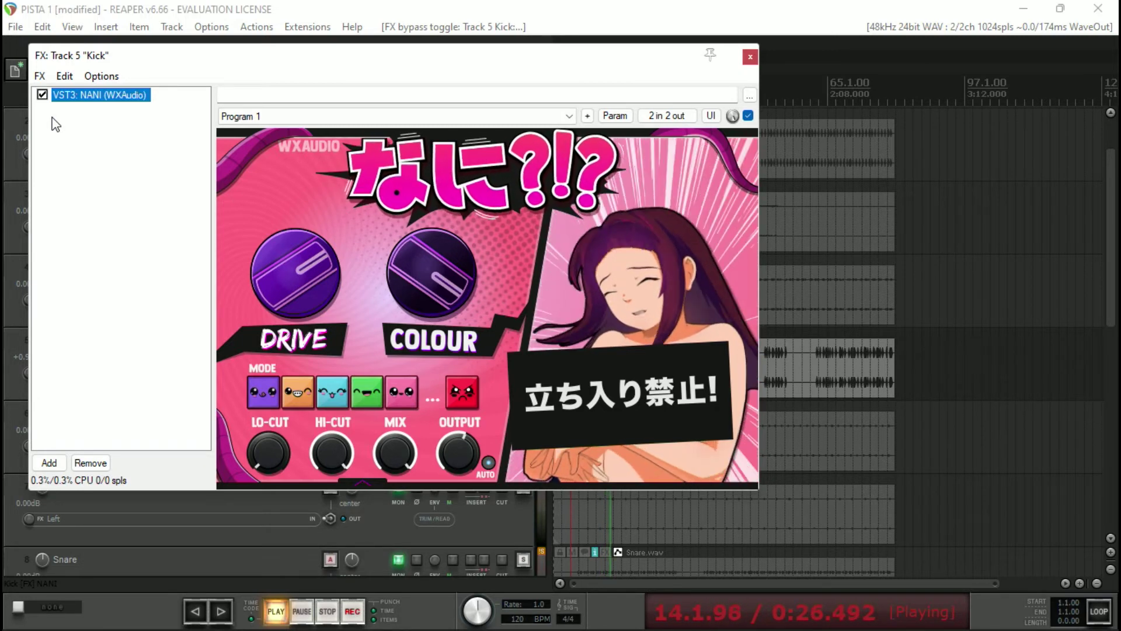
pyautogui.press('space')
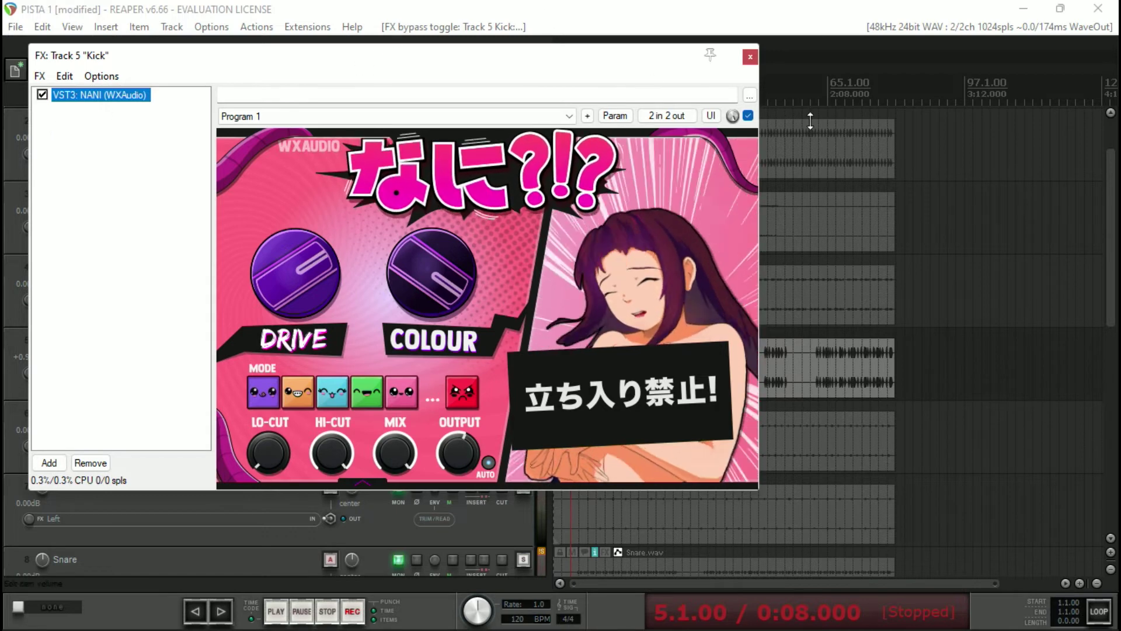
# Step: Close the Kick effects window, move the solo from Kick to the Bass track and start playback
pyautogui.click(752, 62)
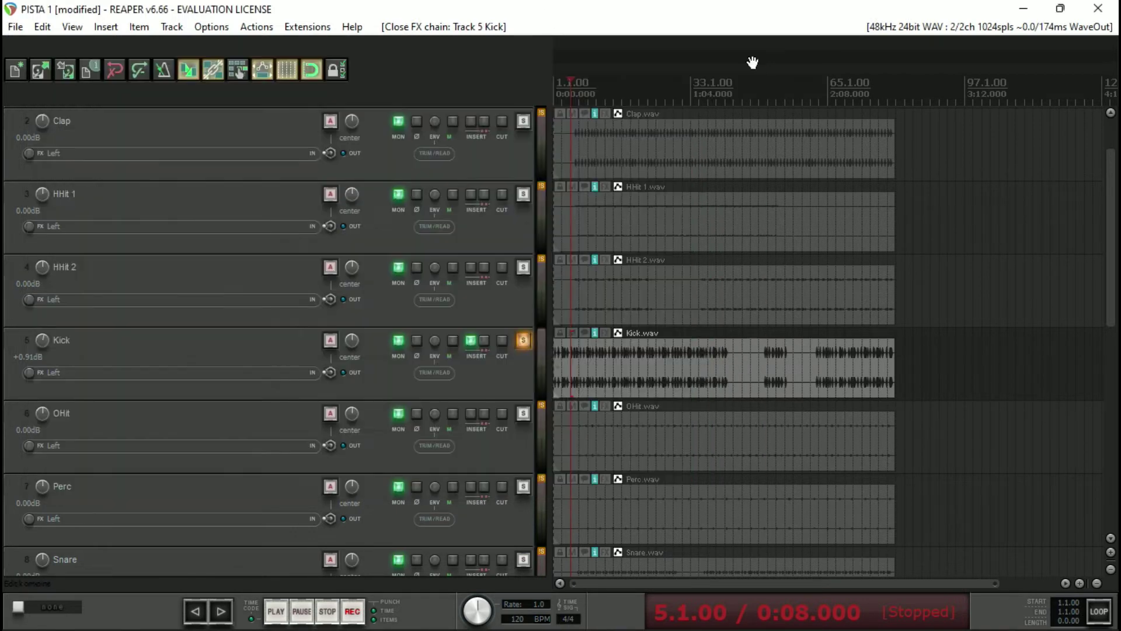
pyautogui.click(523, 340)
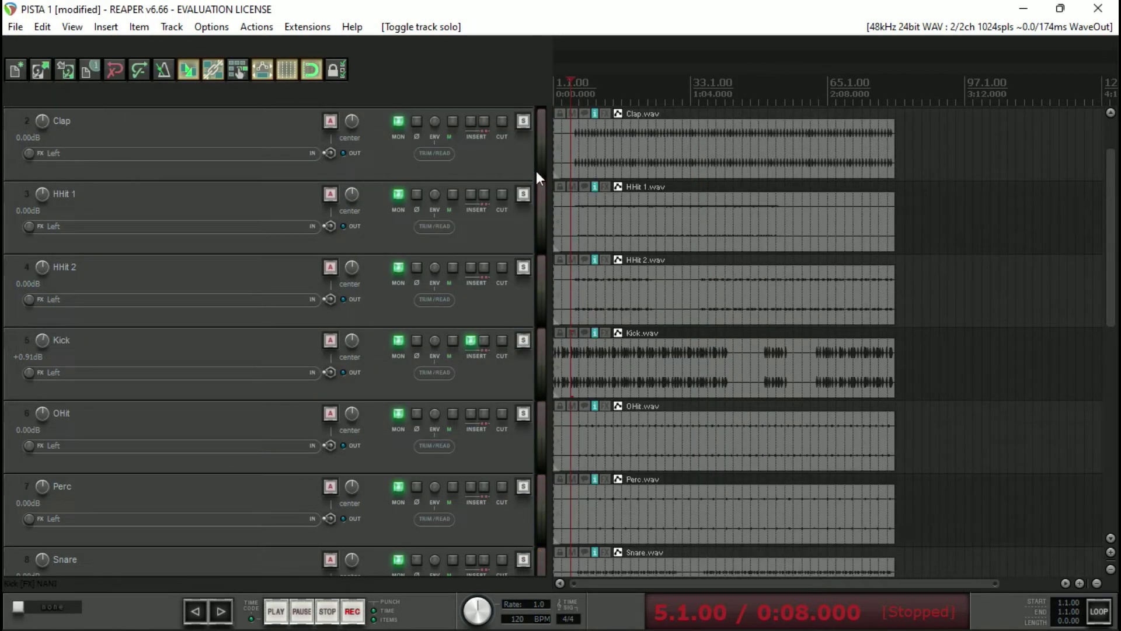
pyautogui.click(523, 121)
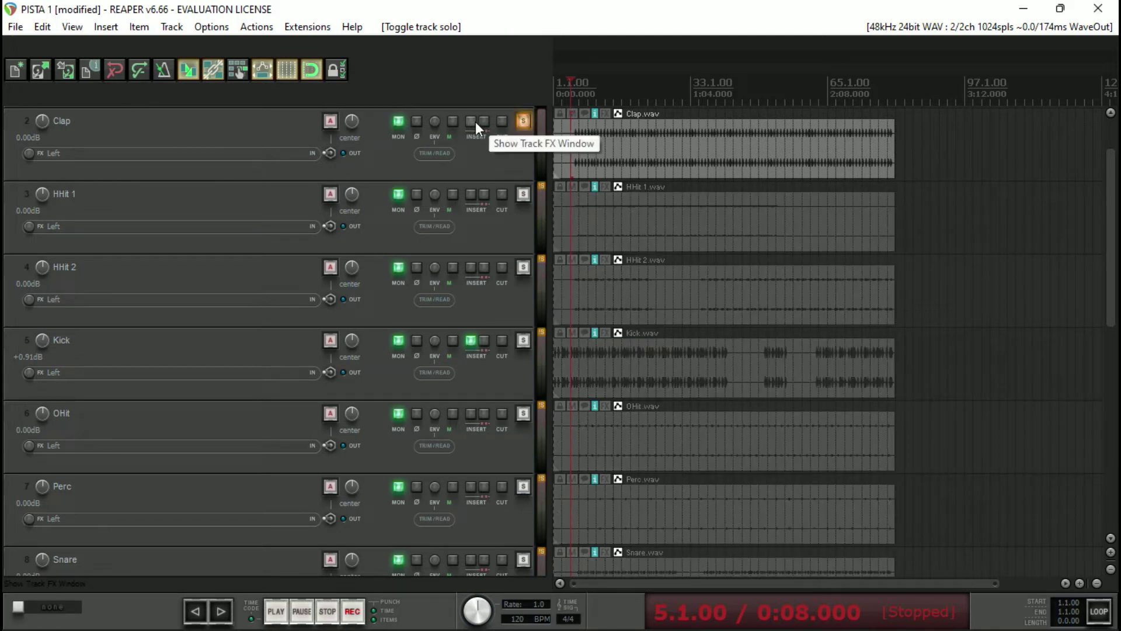
pyautogui.click(523, 121)
pyautogui.scroll(1, 522, 119)
pyautogui.click(522, 118)
pyautogui.press('space')
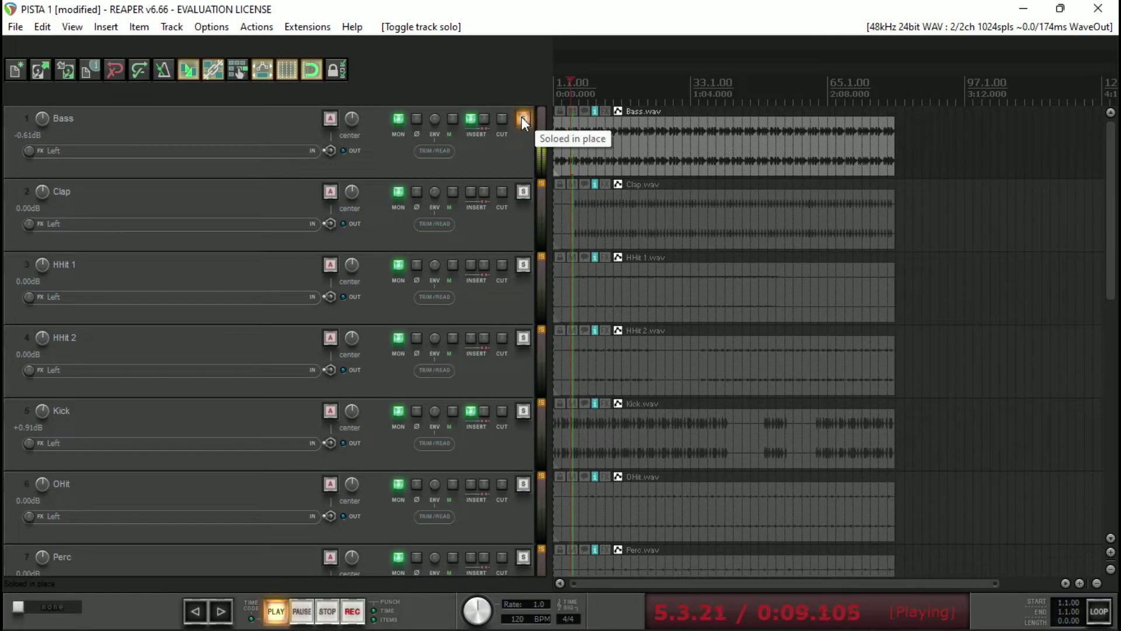
# Step: Add NANI (WXAudio) to the Bass track's effects chain and place it between Wider and L2 Stereo
pyautogui.click(475, 117)
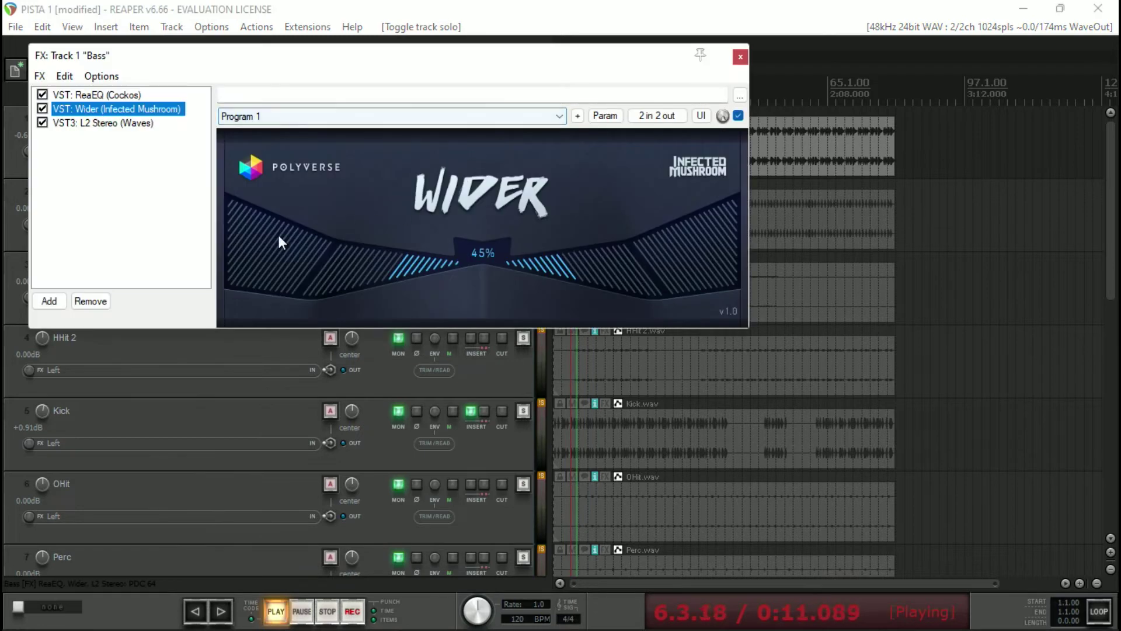
pyautogui.click(56, 300)
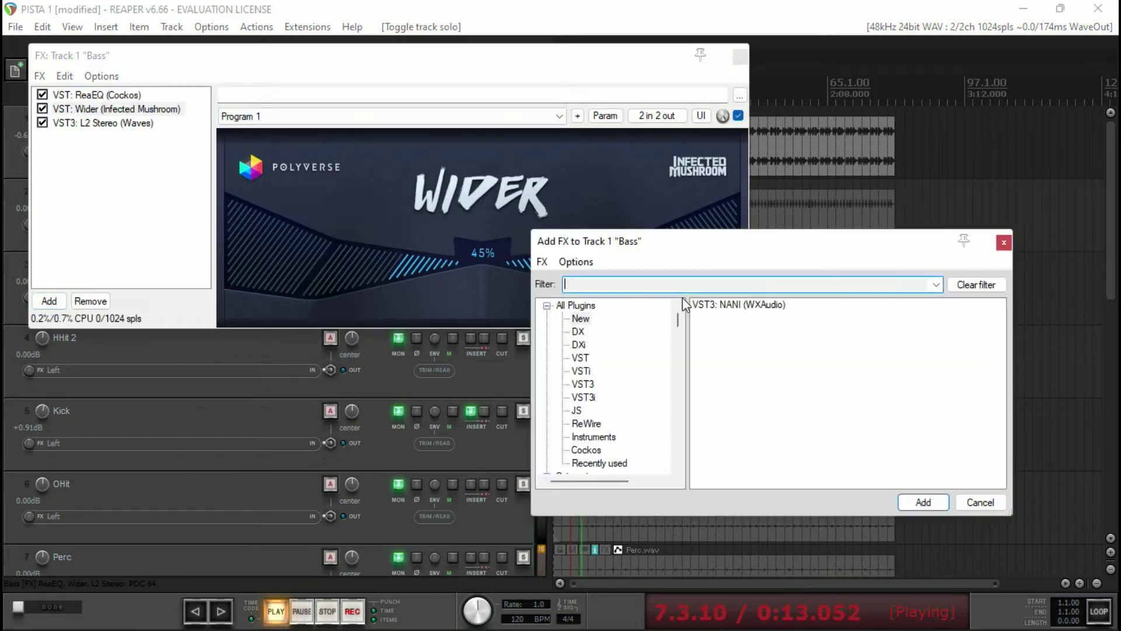
pyautogui.doubleClick(739, 306)
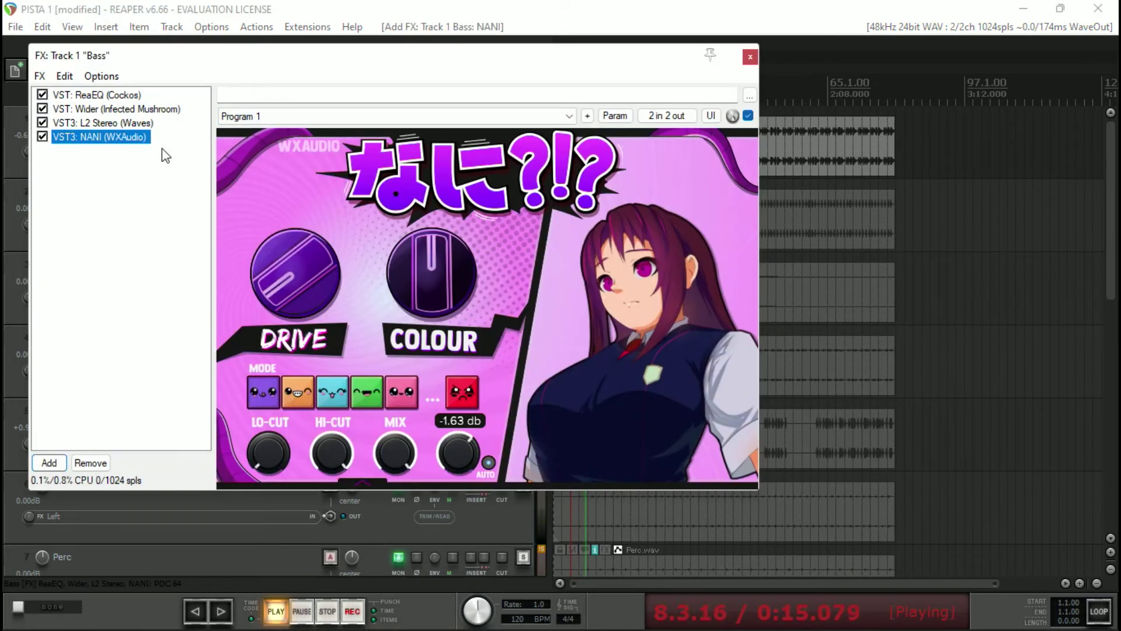
pyautogui.moveTo(132, 139); pyautogui.dragTo(134, 120)
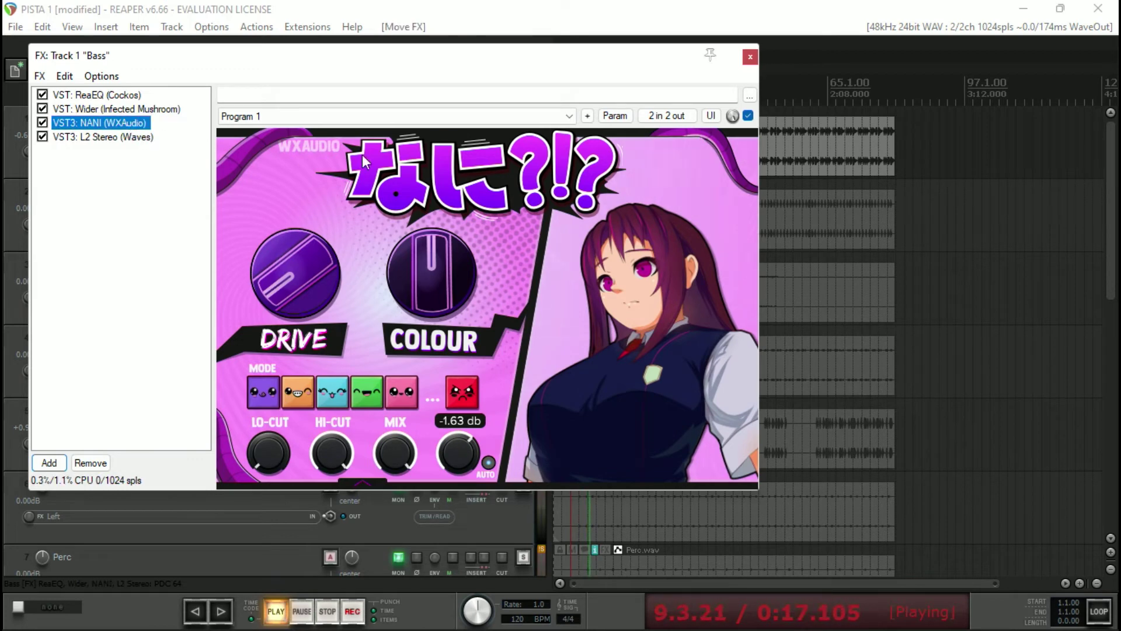
# Step: Raise Colour and Drive in the Bass track's NANI plugin, close its effects window and stop playback
pyautogui.moveTo(424, 295); pyautogui.dragTo(453, 115)
pyautogui.moveTo(331, 262); pyautogui.dragTo(339, 162)
pyautogui.click(750, 57)
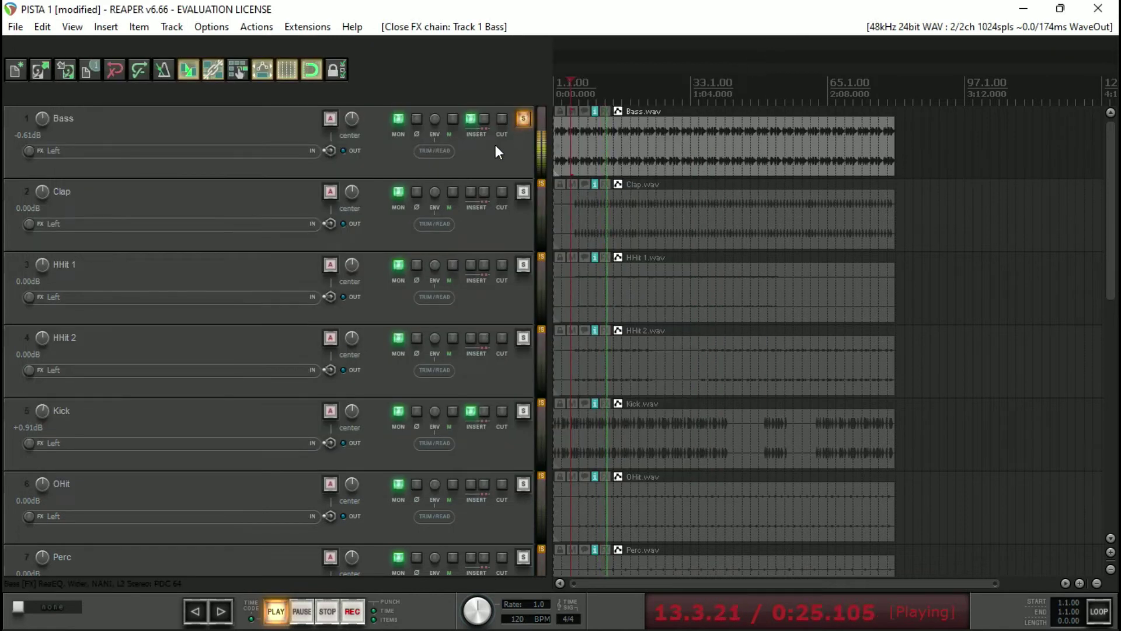
pyautogui.press('space')
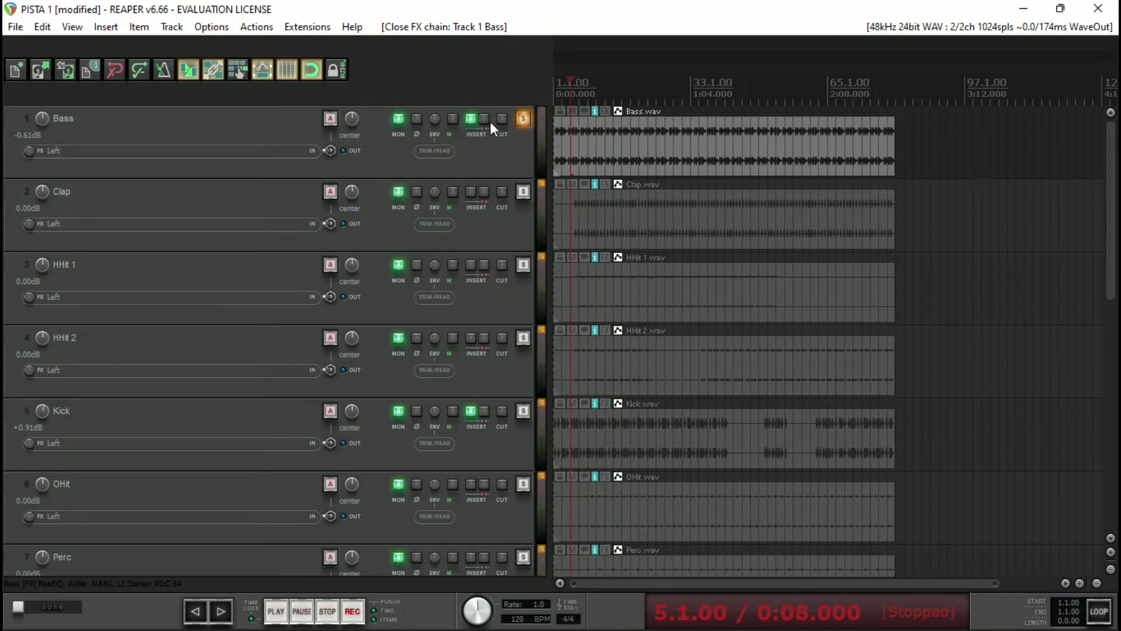
# Step: Play the soloed Bass track while bypassing and re-enabling its effects chain to compare the sound
pyautogui.press('space')
pyautogui.click(485, 119)
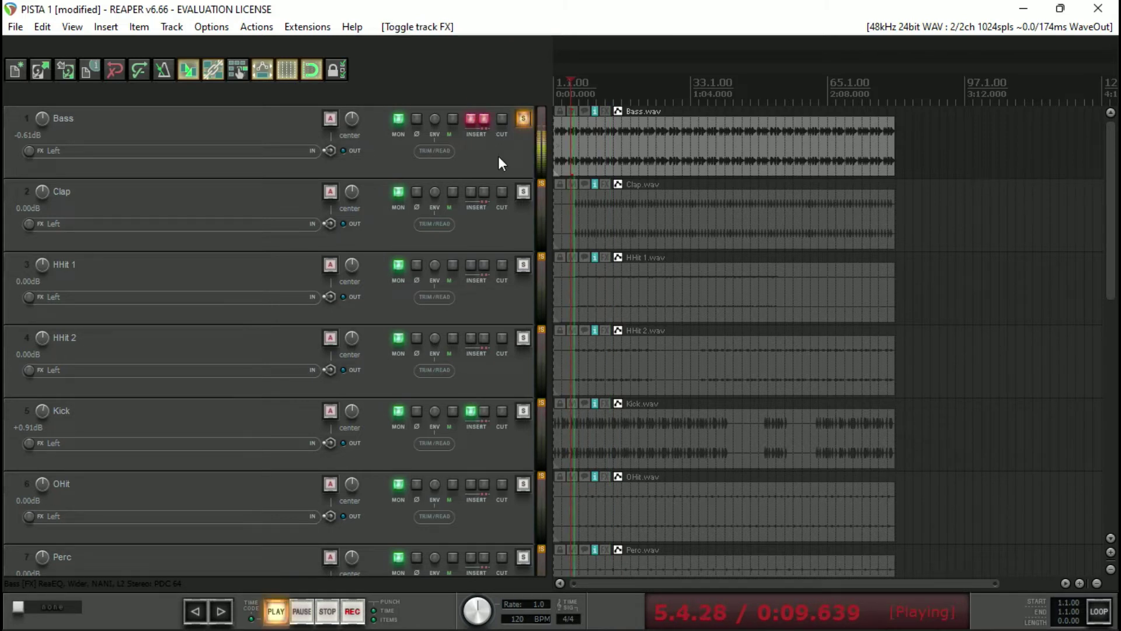
pyautogui.click(484, 118)
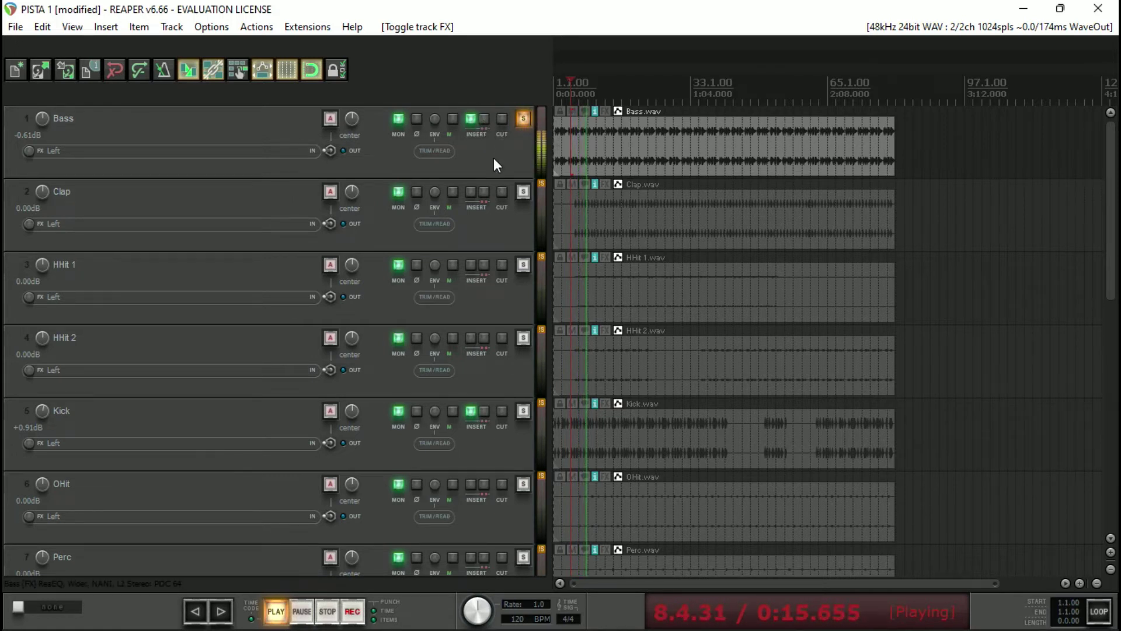
pyautogui.press('space')
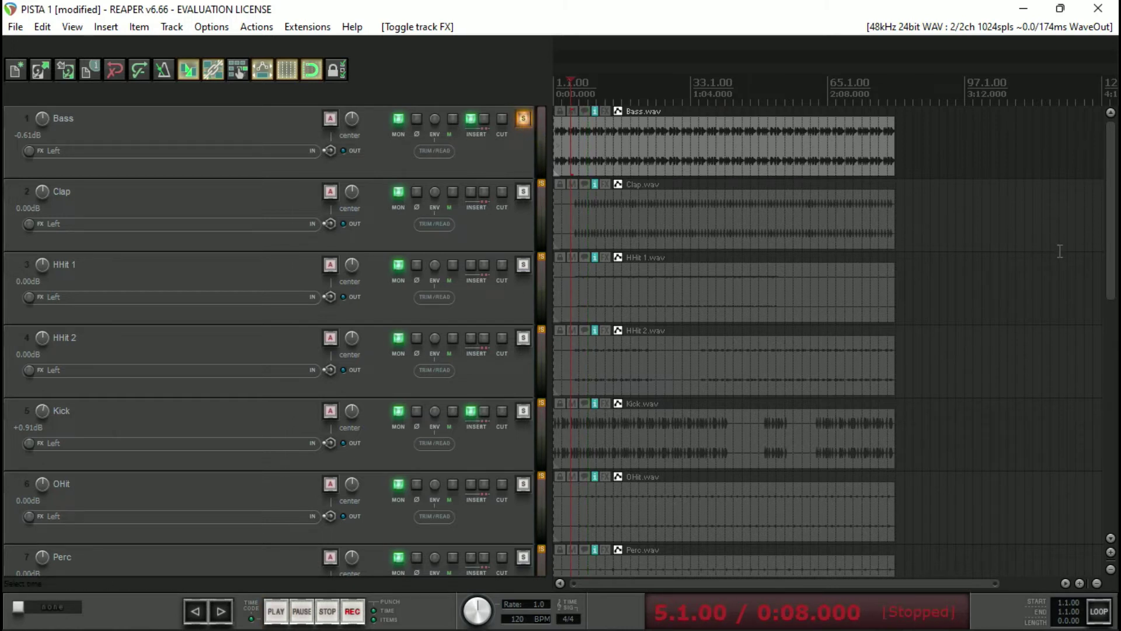
# Step: Move the solo from Bass to the Voz Principal track and audition it from 6.2.47
pyautogui.click(524, 119)
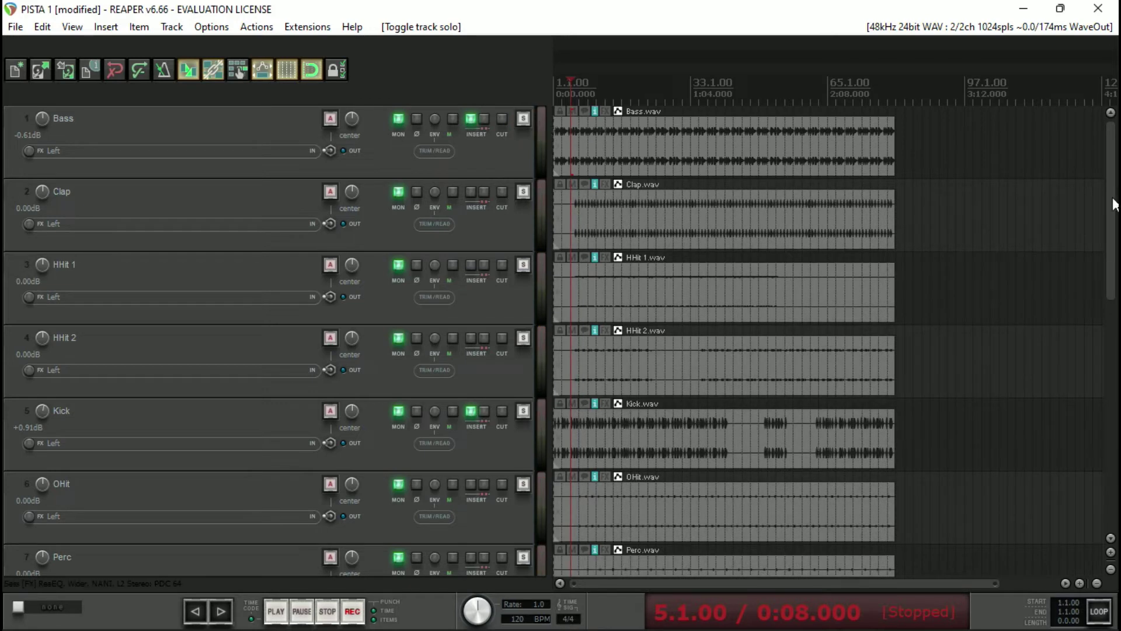
pyautogui.scroll(-8, 636, 373)
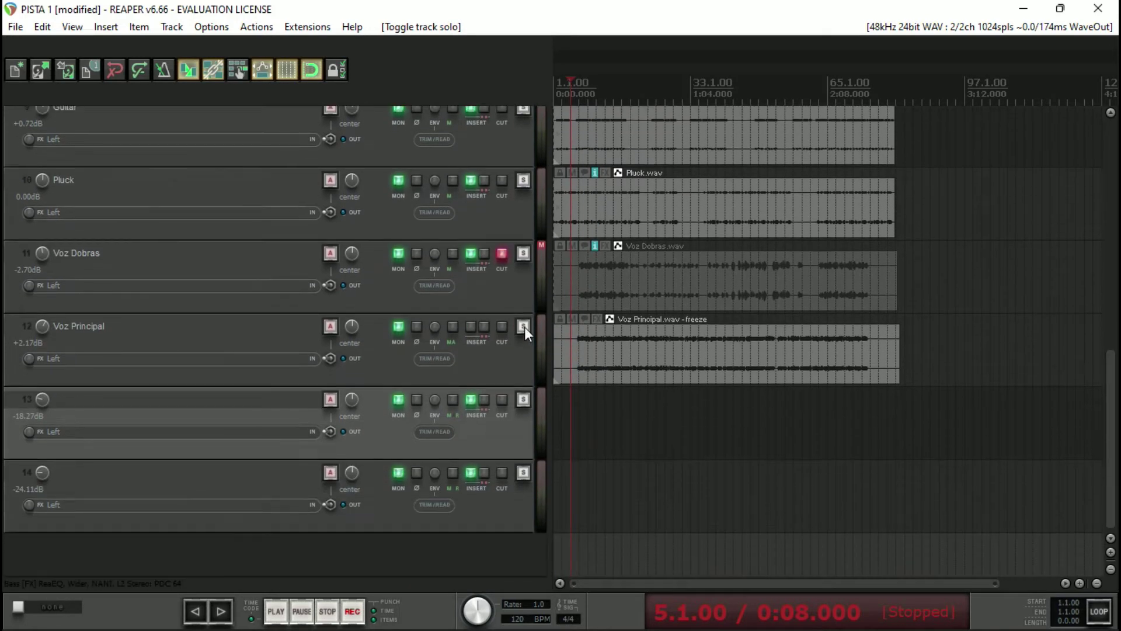
pyautogui.click(523, 327)
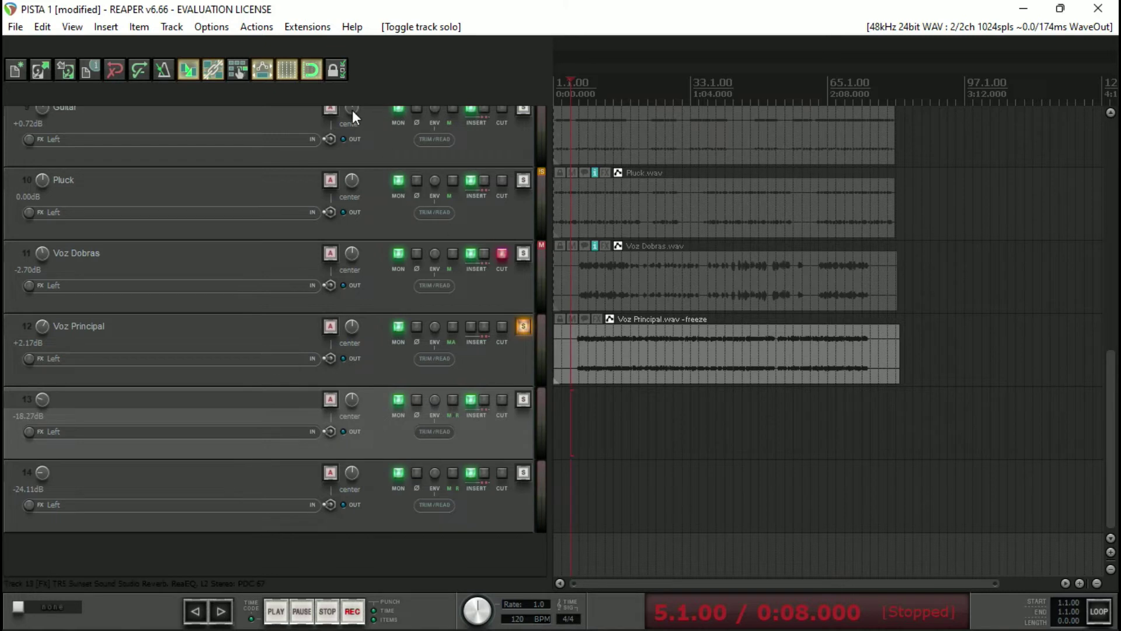
pyautogui.press('space')
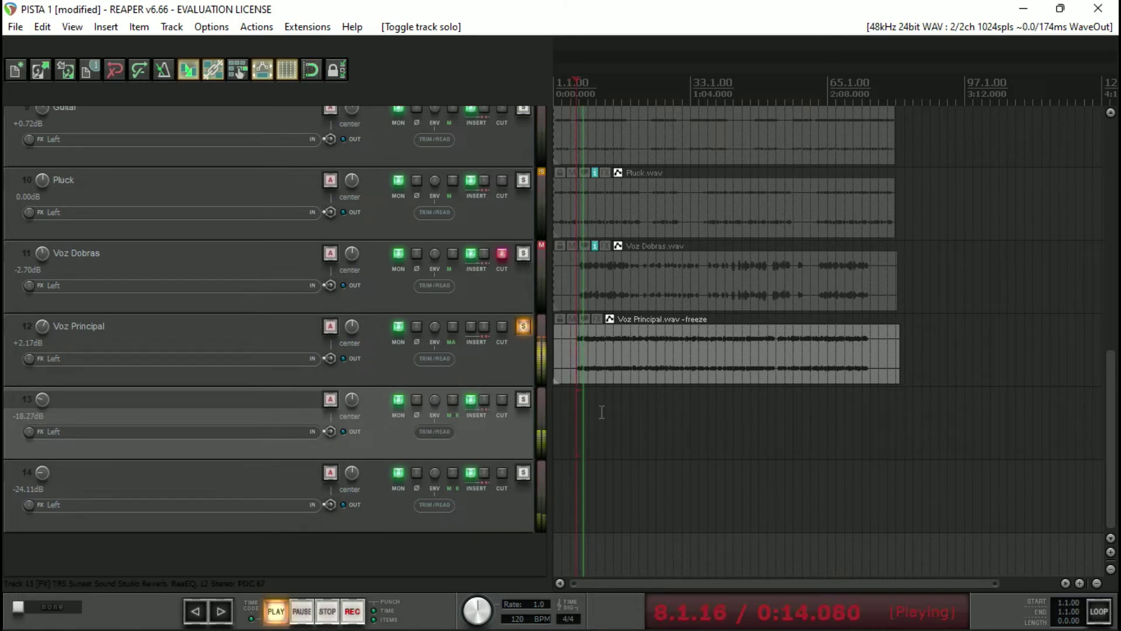
pyautogui.press('space')
# Step: Add NANI (WXAudio) to Voz Principal and, during playback, raise its Colour to maximum and Drive to 12.23 dB
pyautogui.click(471, 327)
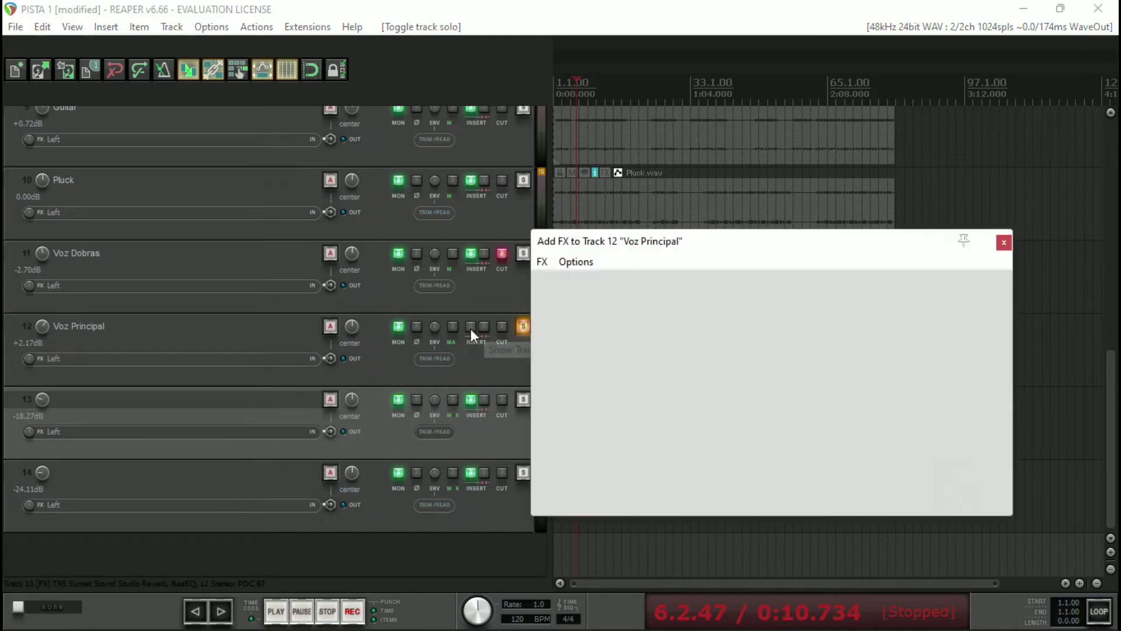
pyautogui.doubleClick(750, 305)
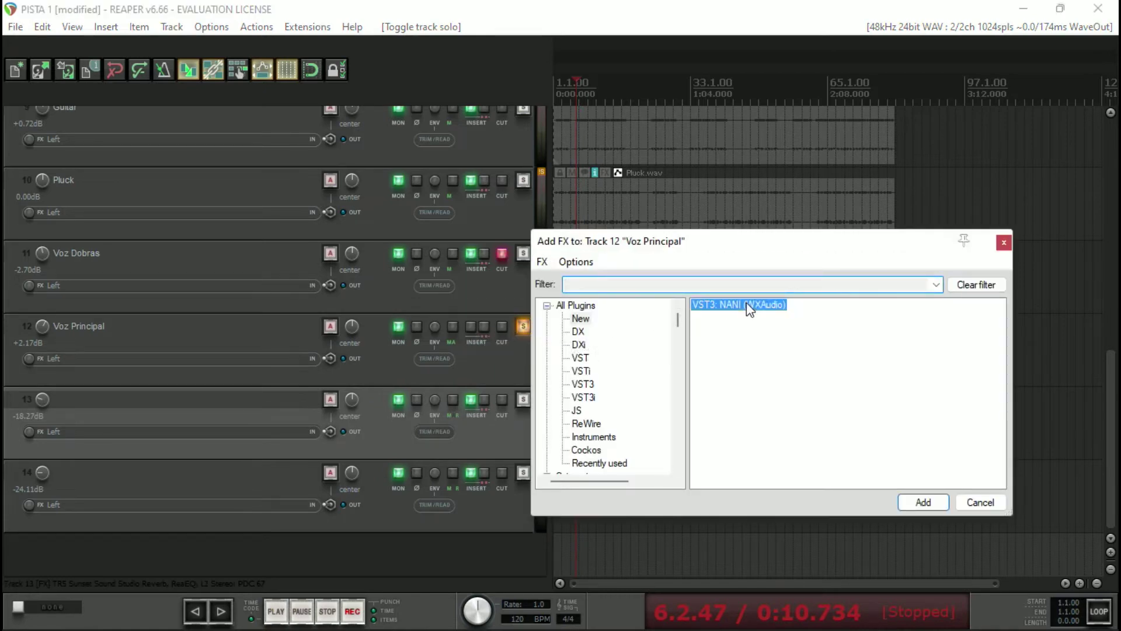
pyautogui.press('space')
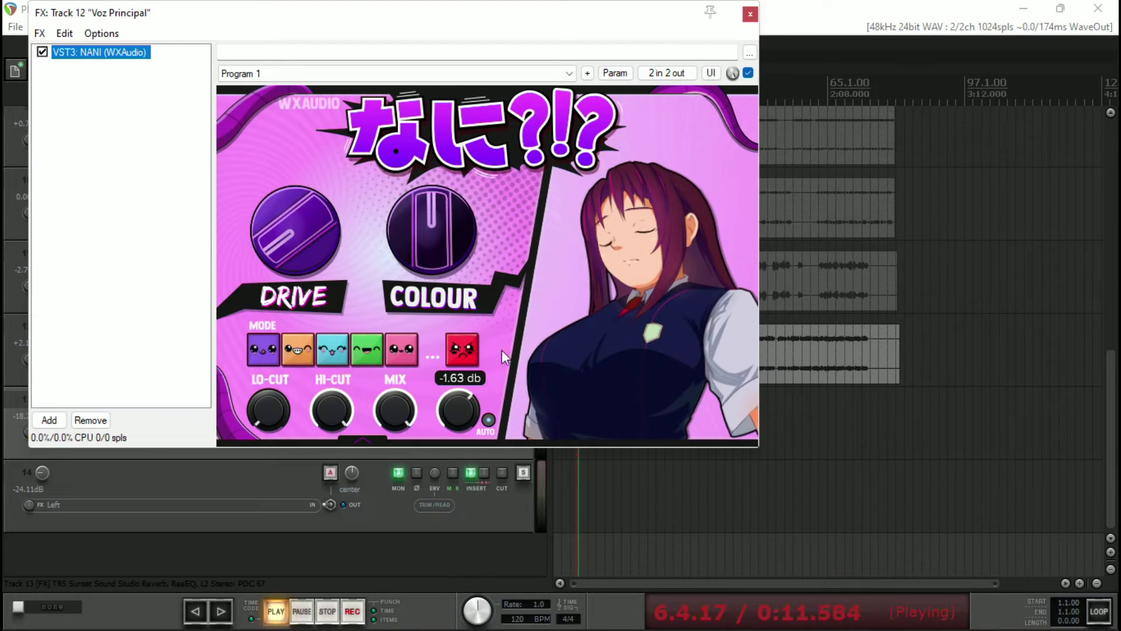
pyautogui.moveTo(440, 240); pyautogui.dragTo(440, 210)
pyautogui.moveTo(310, 231); pyautogui.dragTo(334, 158)
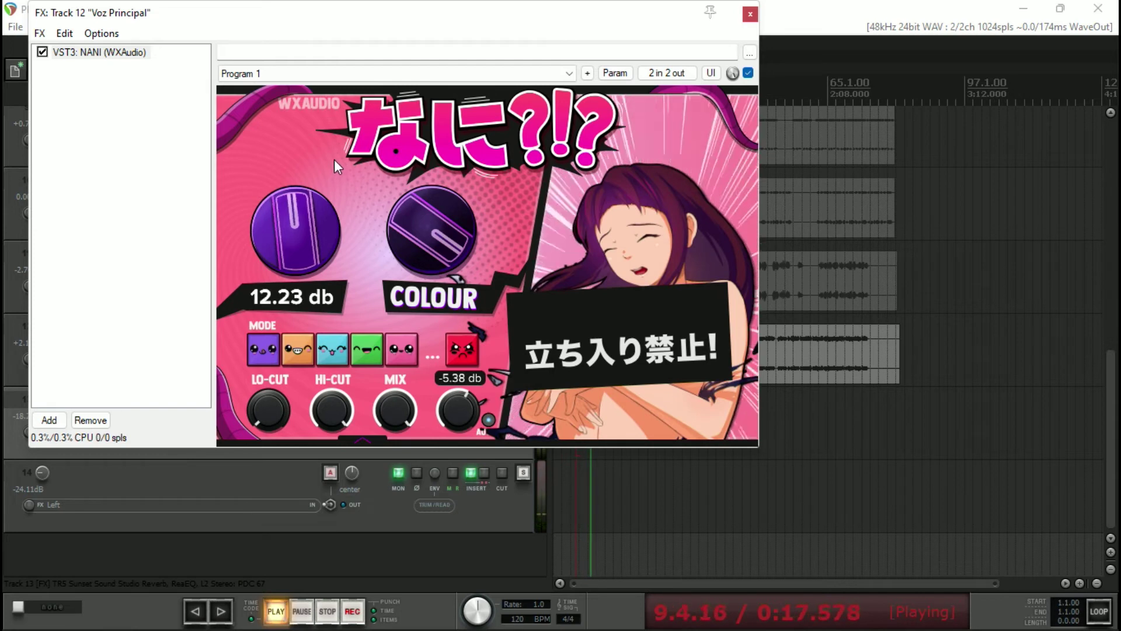
# Step: Close Voz Principal's effects window, bypass and re-enable its effects during solo playback to compare the vocal, and stop playback
pyautogui.click(750, 14)
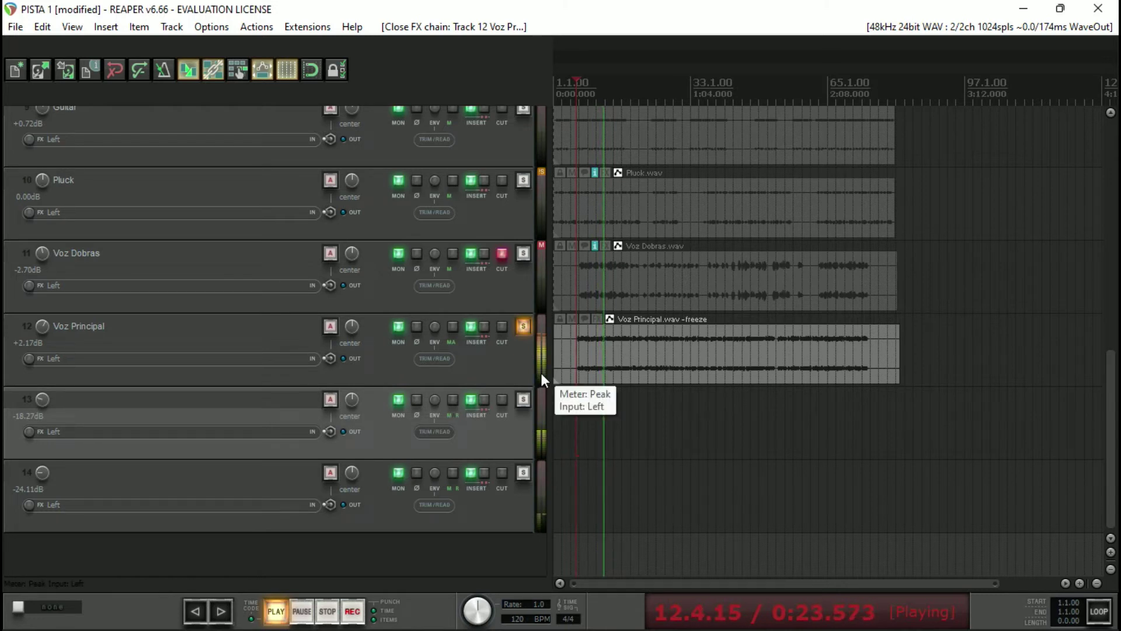
pyautogui.click(483, 328)
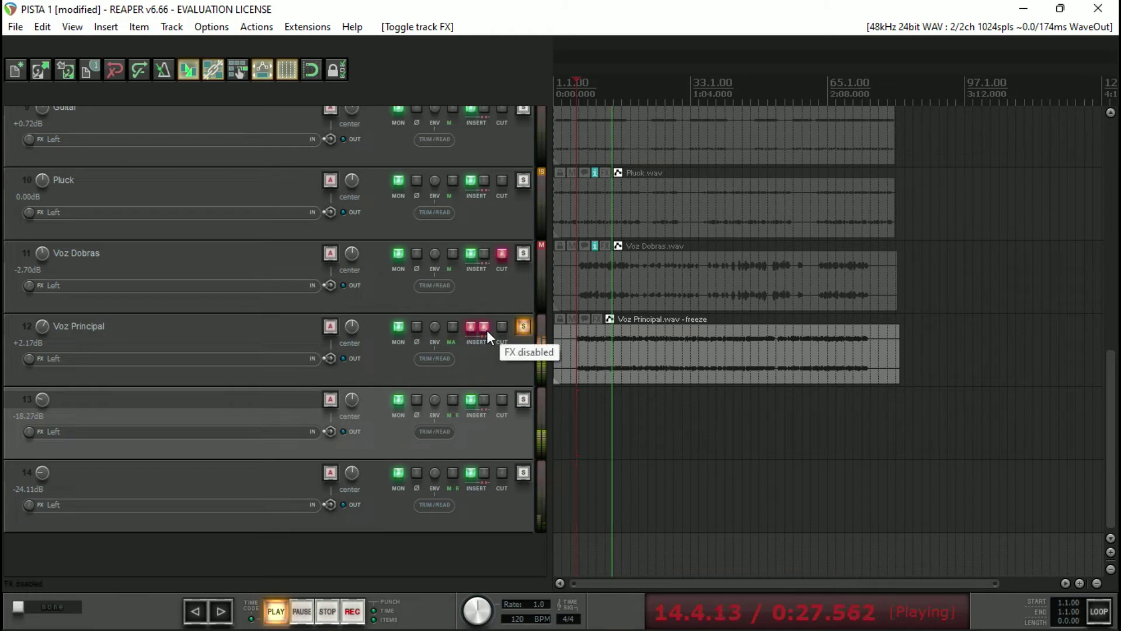
pyautogui.click(487, 329)
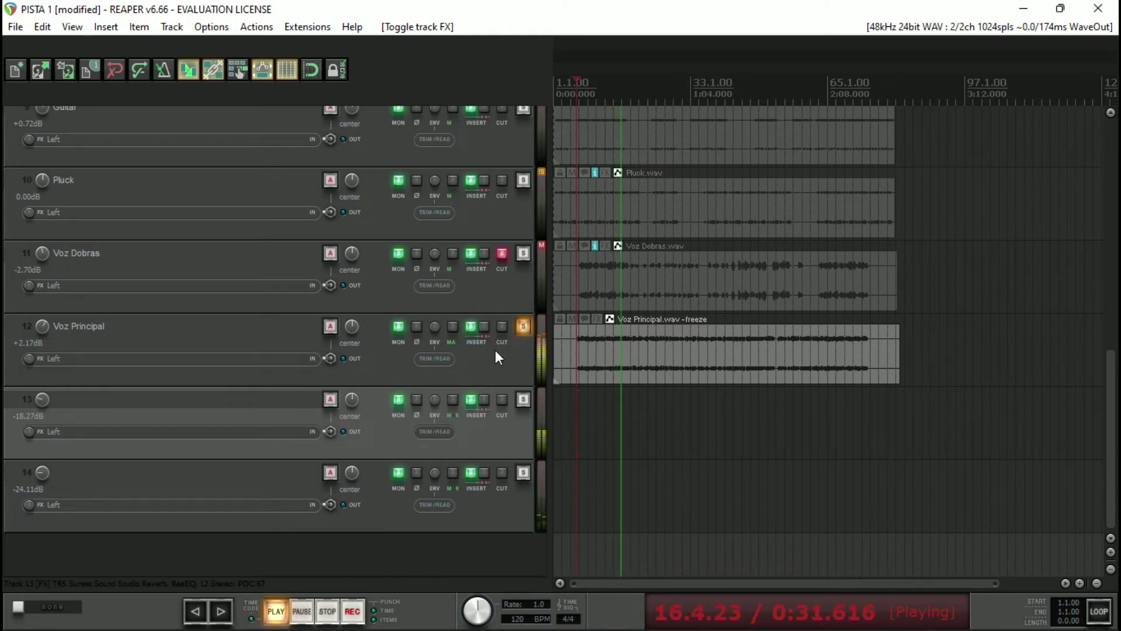
pyautogui.press('space')
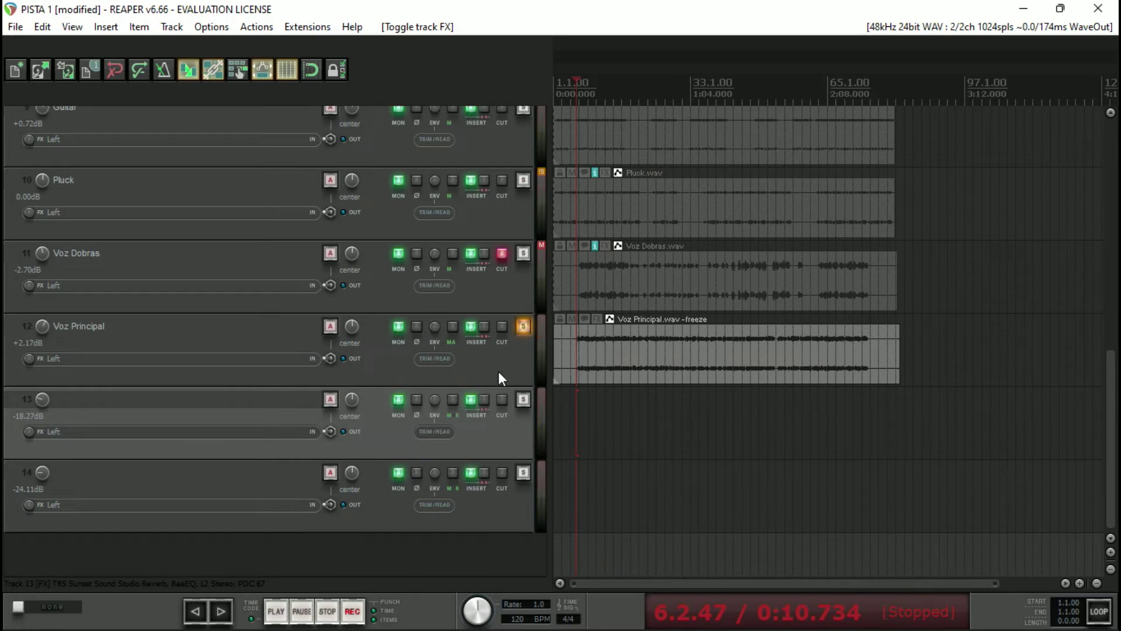
# Step: Play the full mix without solo, toggle the effects of the Bass and Kick tracks together to compare the sound, and stop playback
pyautogui.press('space')
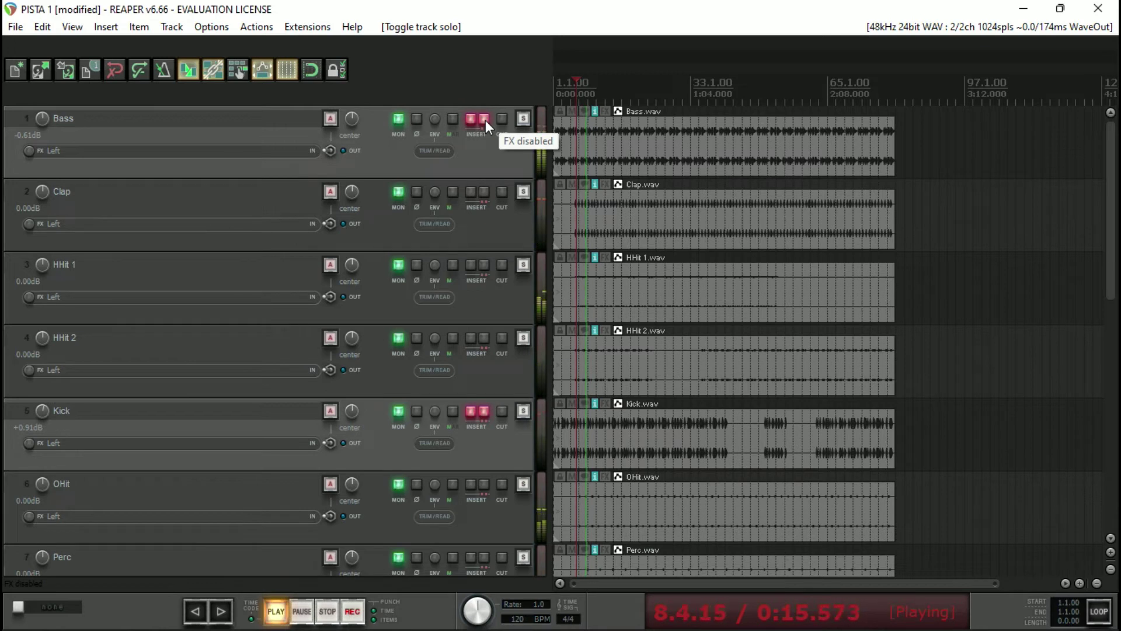
pyautogui.click(485, 119)
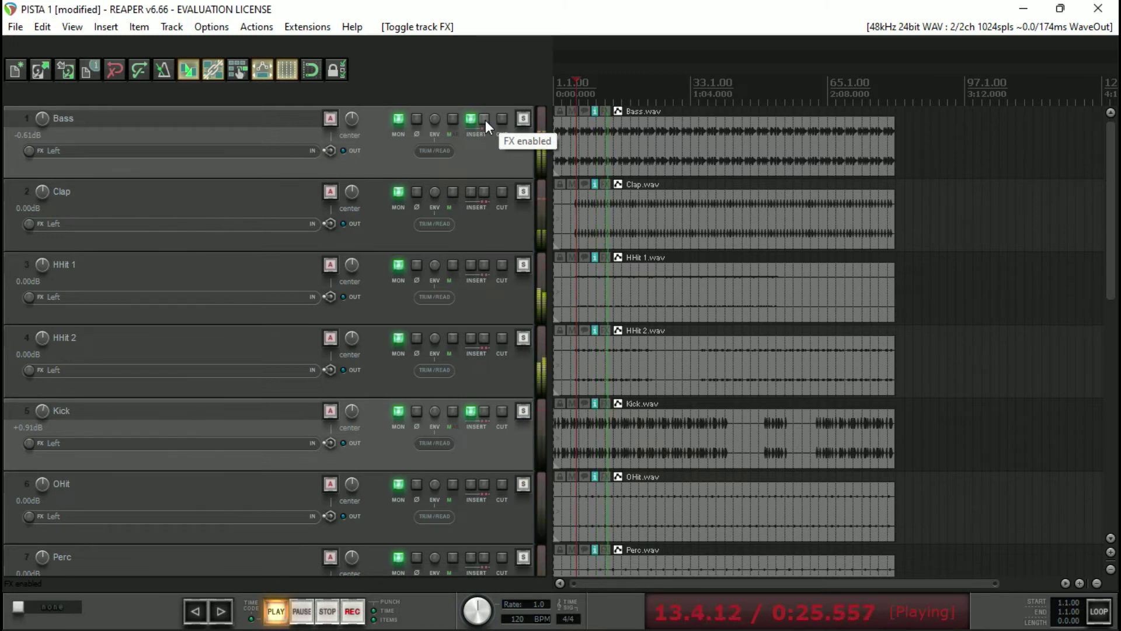
pyautogui.click(485, 120)
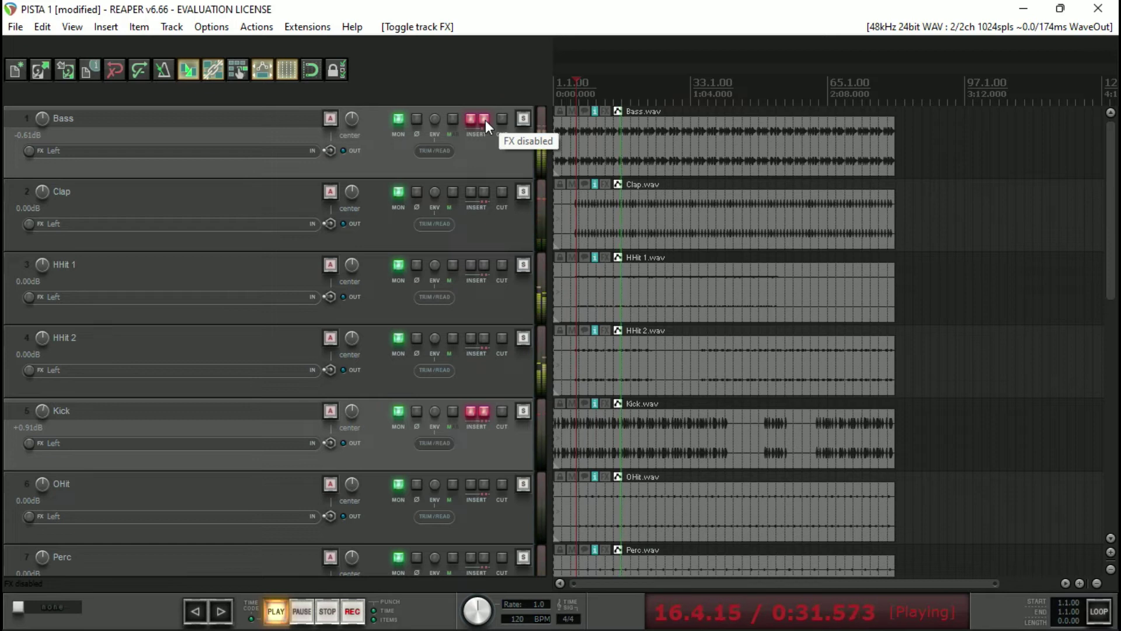
pyautogui.click(485, 121)
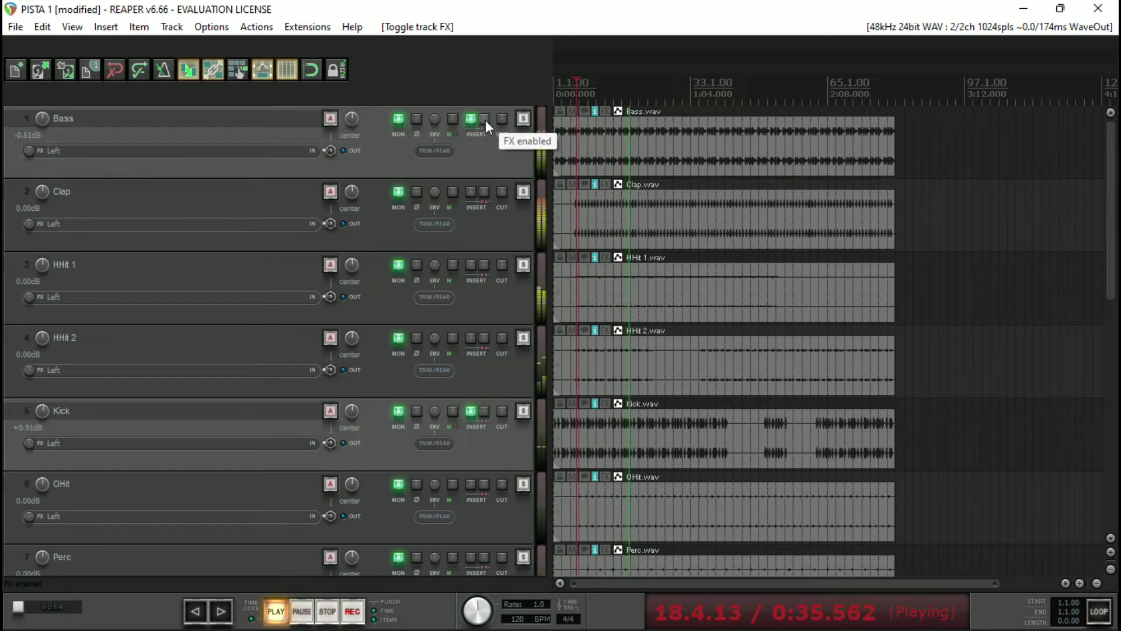
pyautogui.press('space')
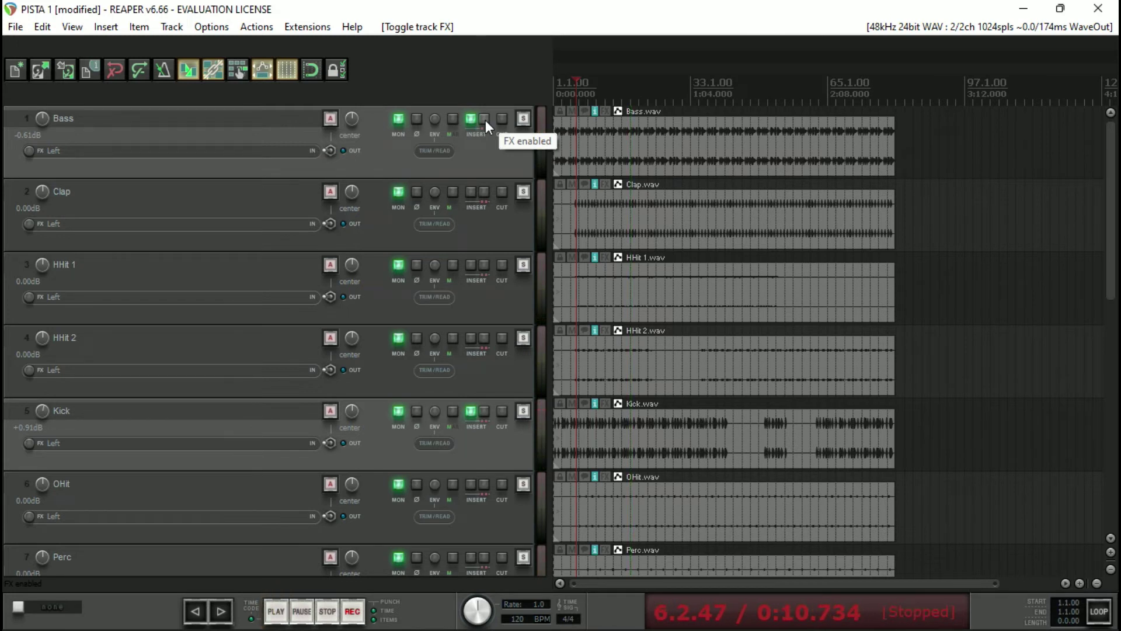
# Step: Bypass the Bass and Kick effects together, replay the full mix from 6.2.47 and re-enable them during playback
pyautogui.click(484, 120)
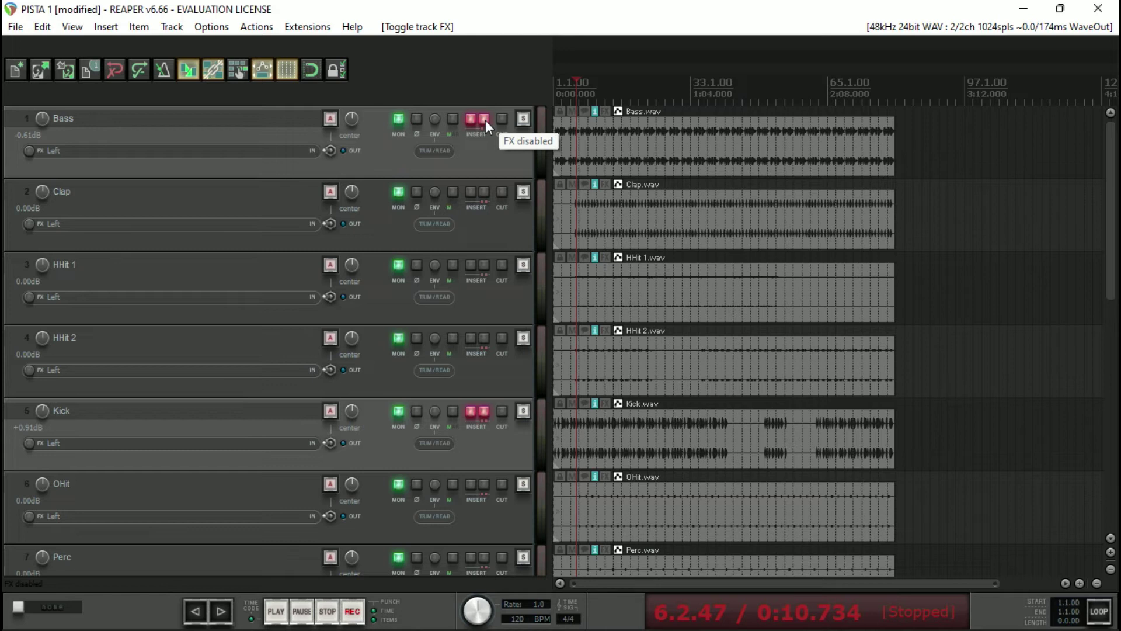
pyautogui.press('space')
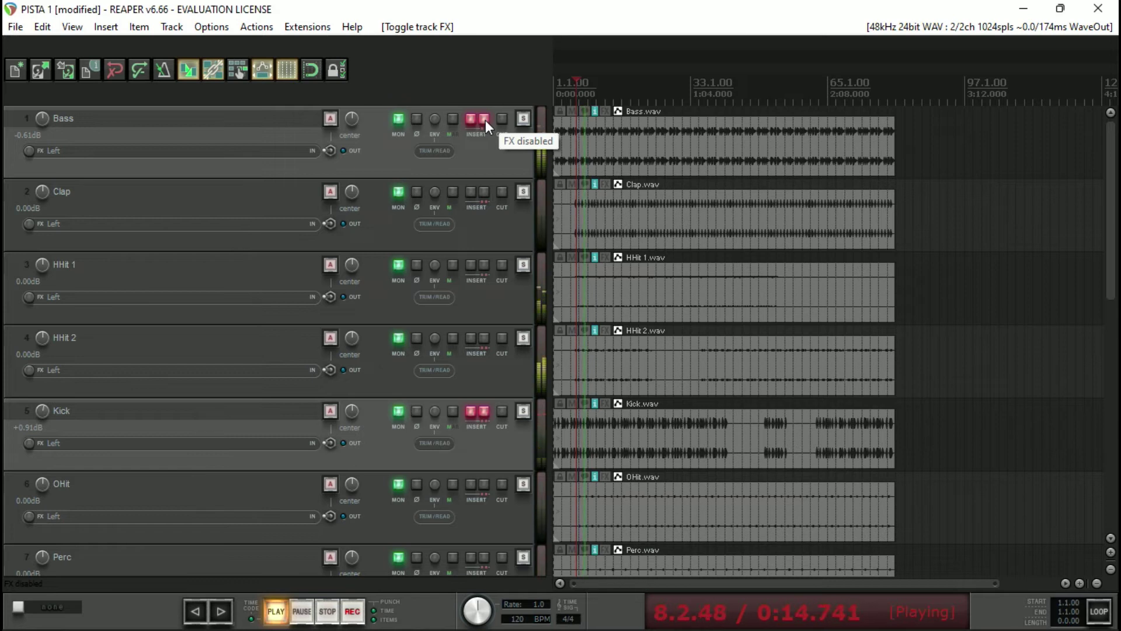
pyautogui.click(485, 121)
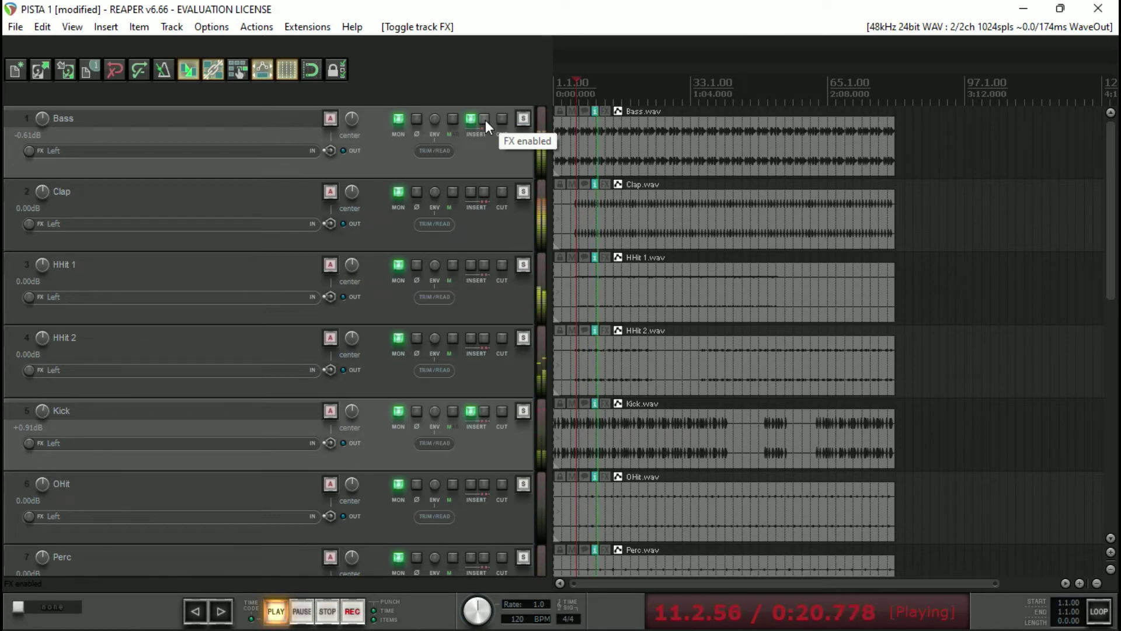
# Step: Float the Kick track's NANI plugin in its own window, close the effects chain, centre the plugin window and restart playback
pyautogui.click(470, 411)
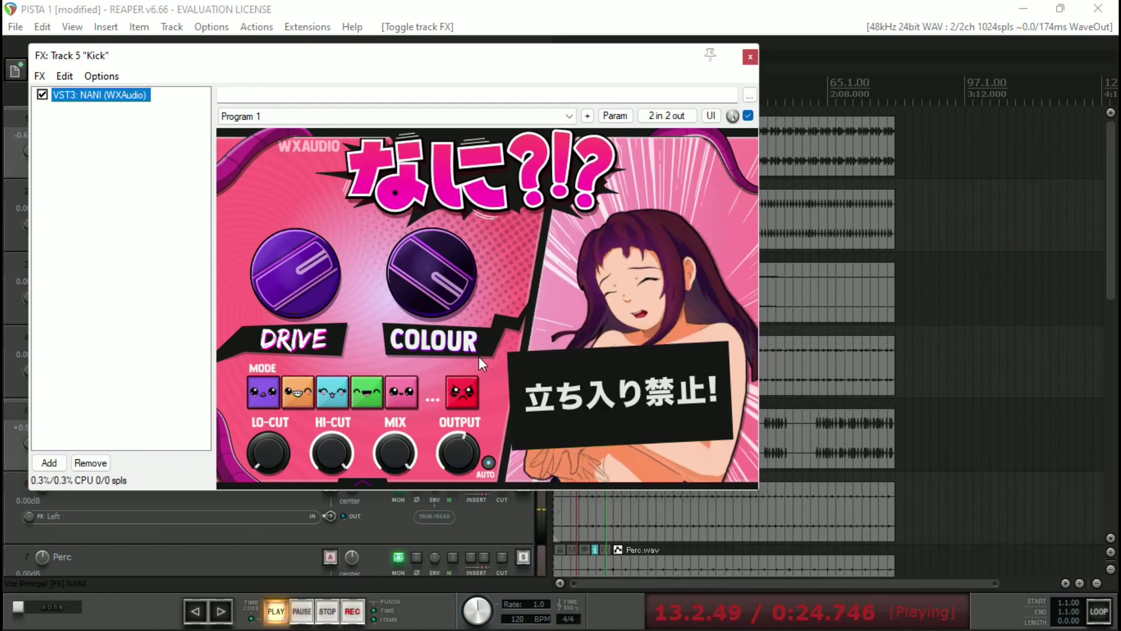
pyautogui.doubleClick(128, 94)
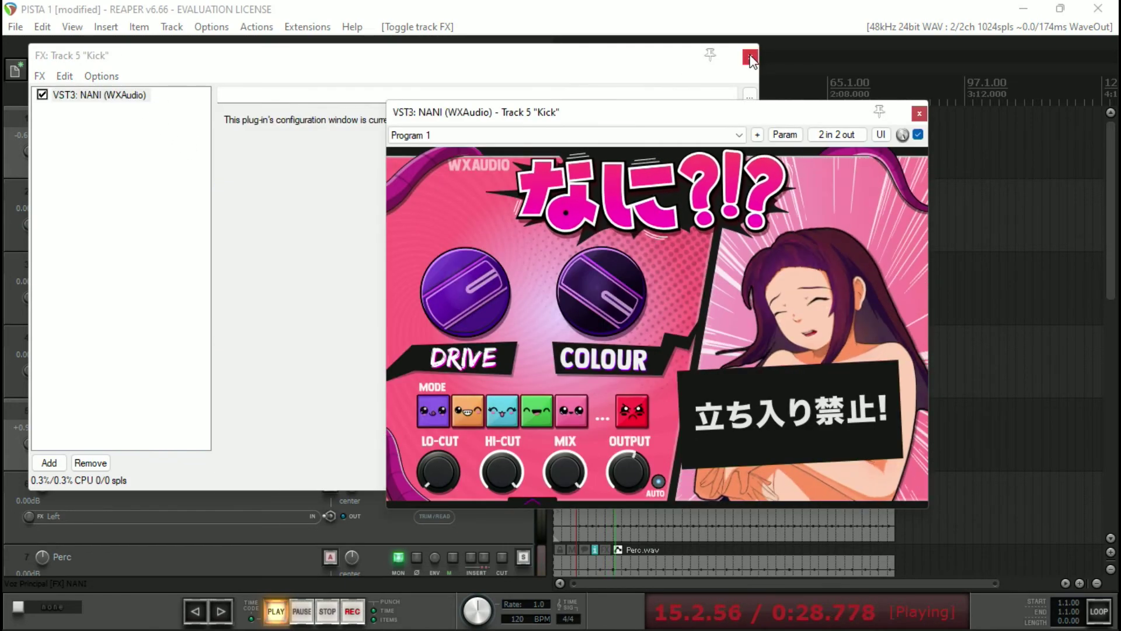
pyautogui.click(748, 57)
pyautogui.moveTo(774, 114); pyautogui.dragTo(739, 132)
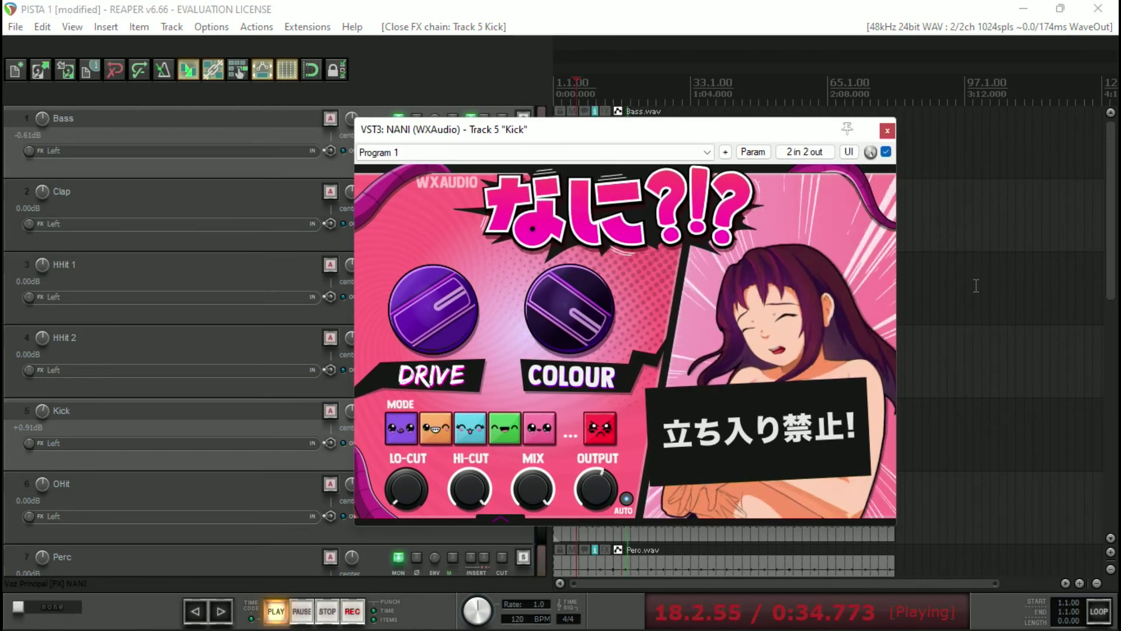
pyautogui.press('space')
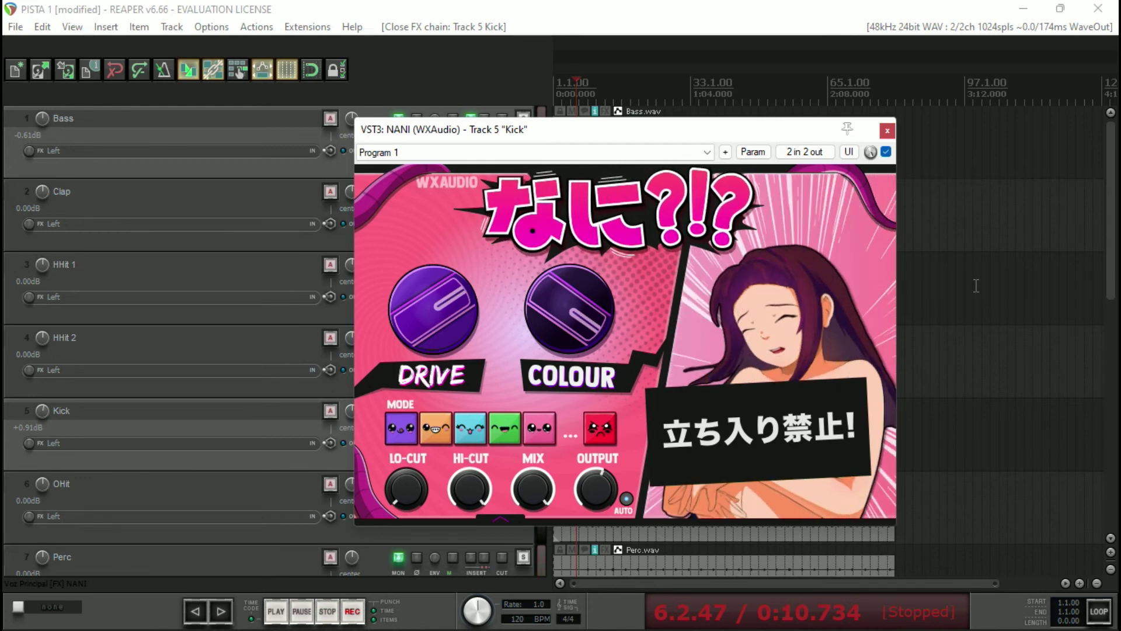
pyautogui.press('space')
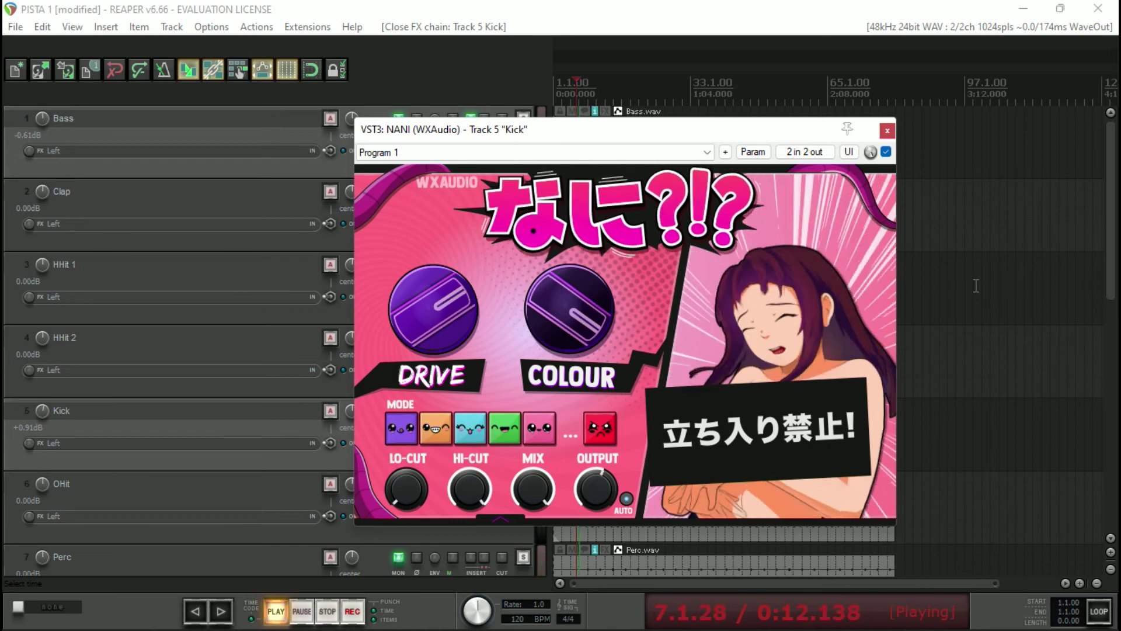